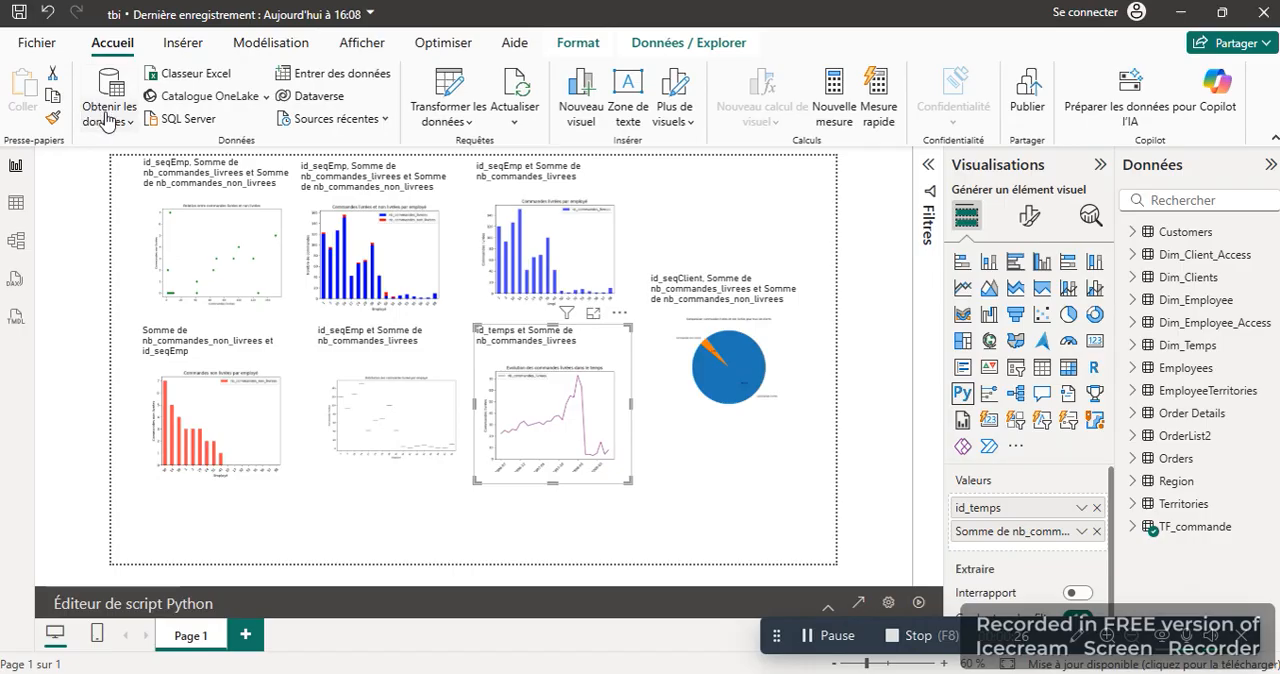
left_click(108, 118)
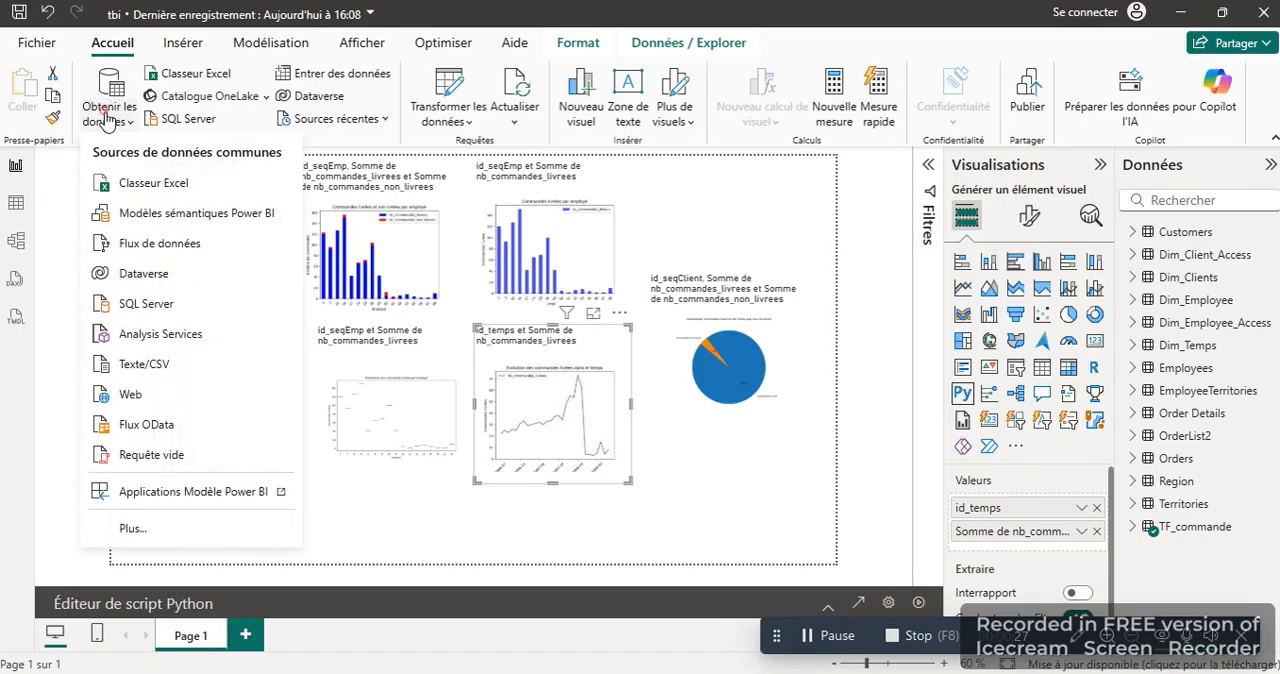
left_click(211, 303)
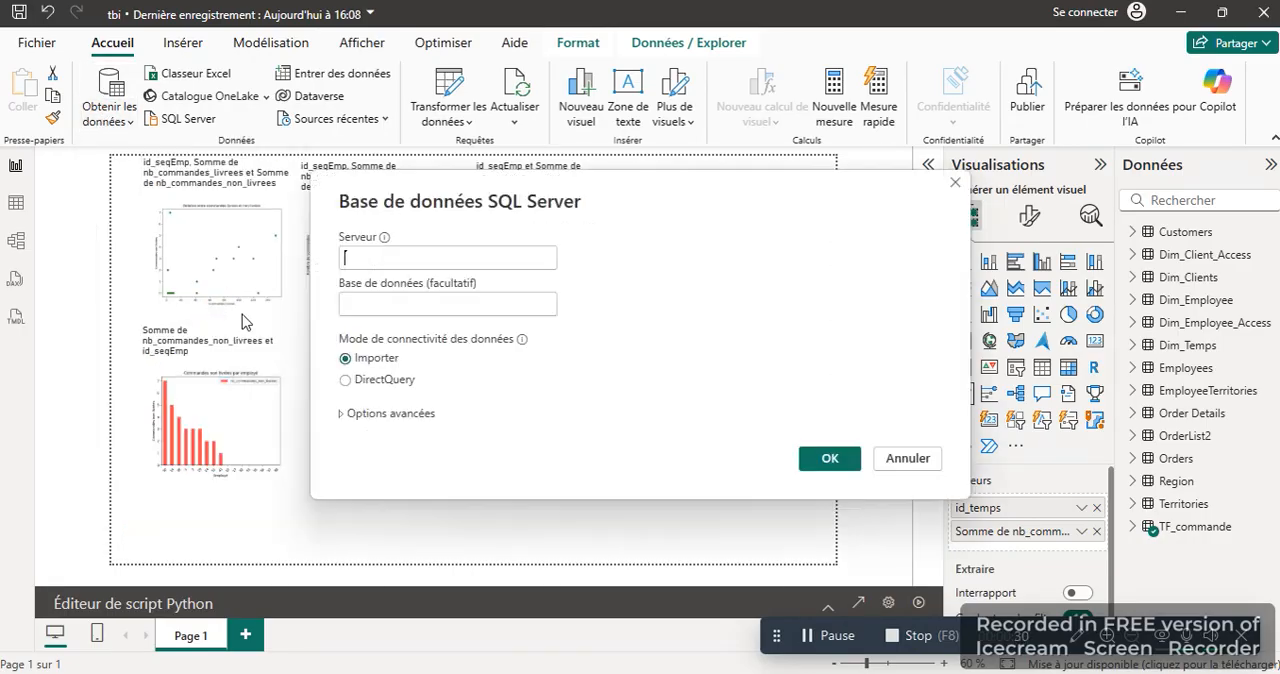
type("1")
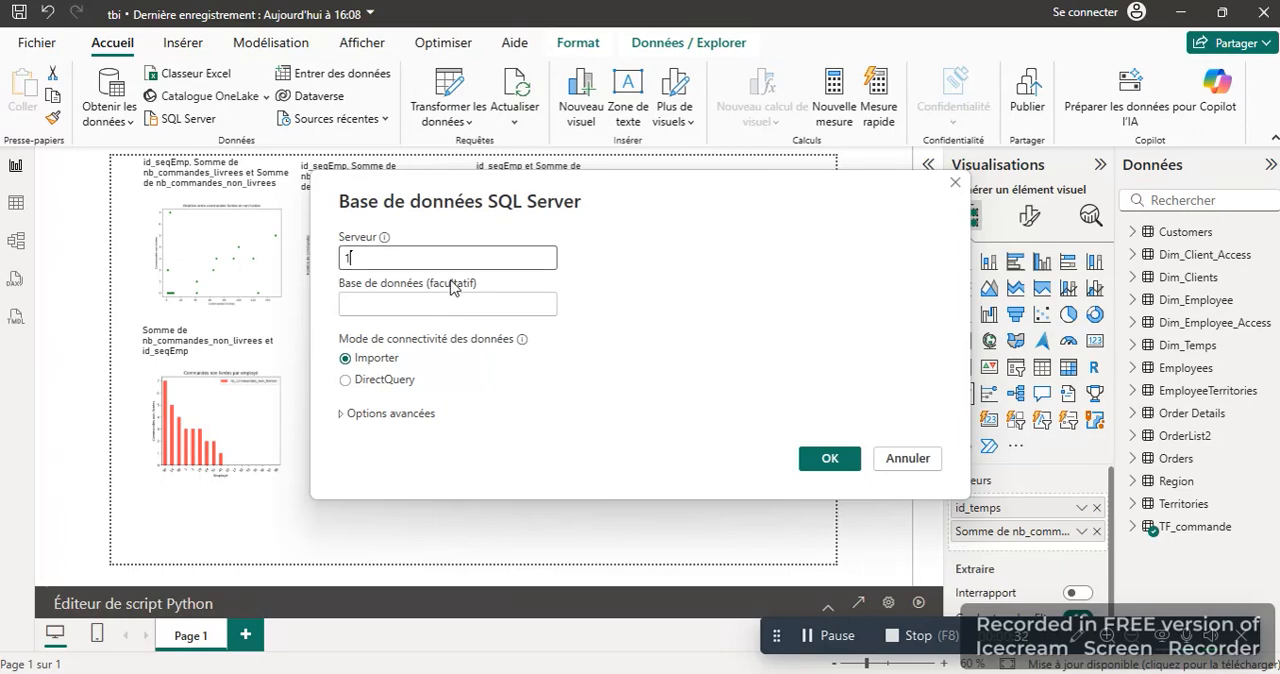
type("27.0.0.1")
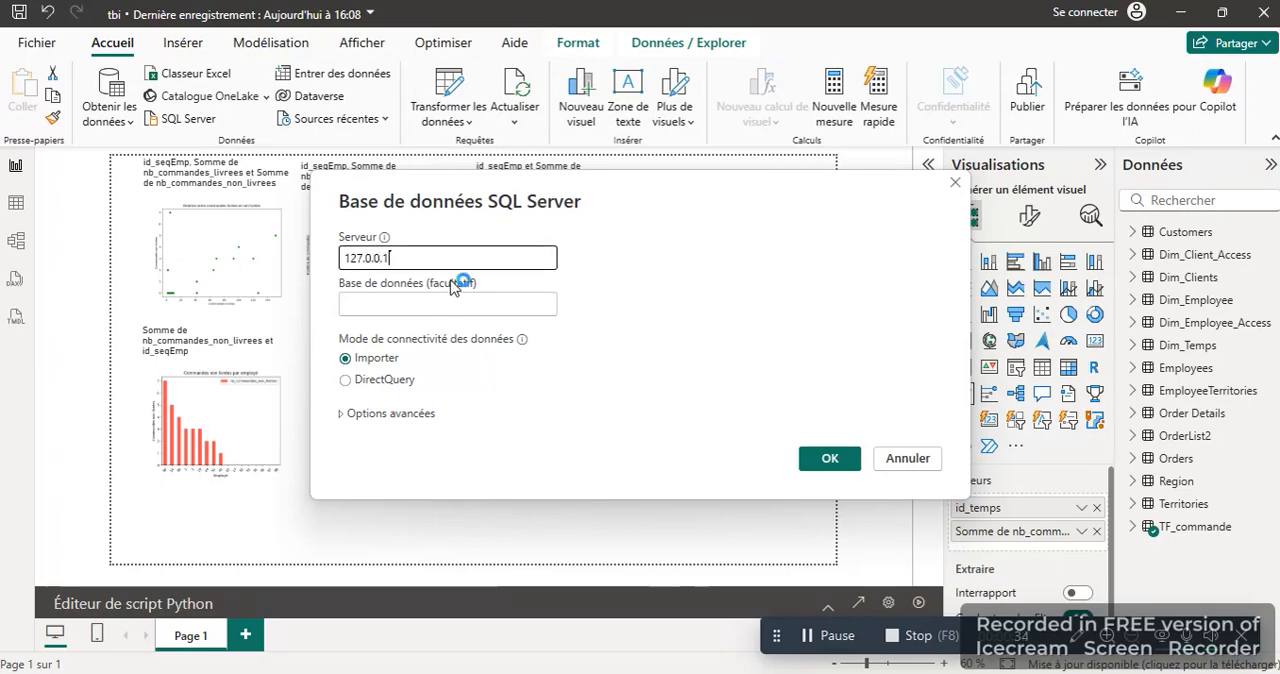
left_click(437, 306)
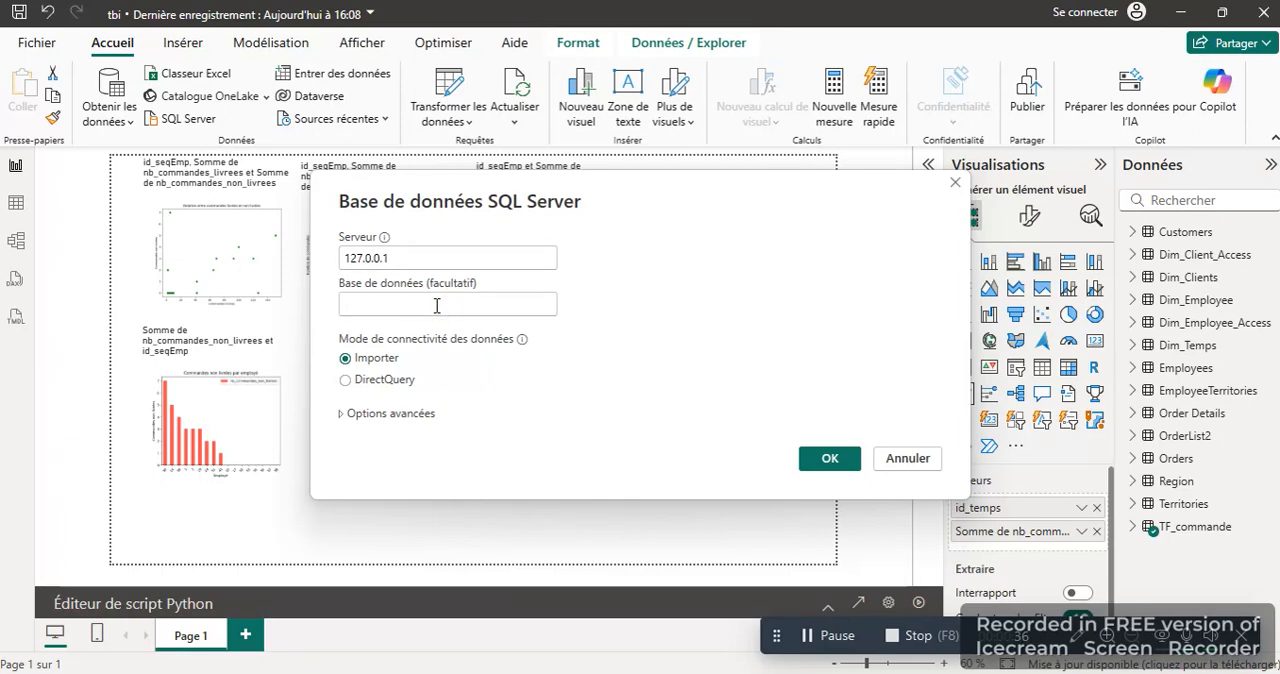
type("NOrthwind")
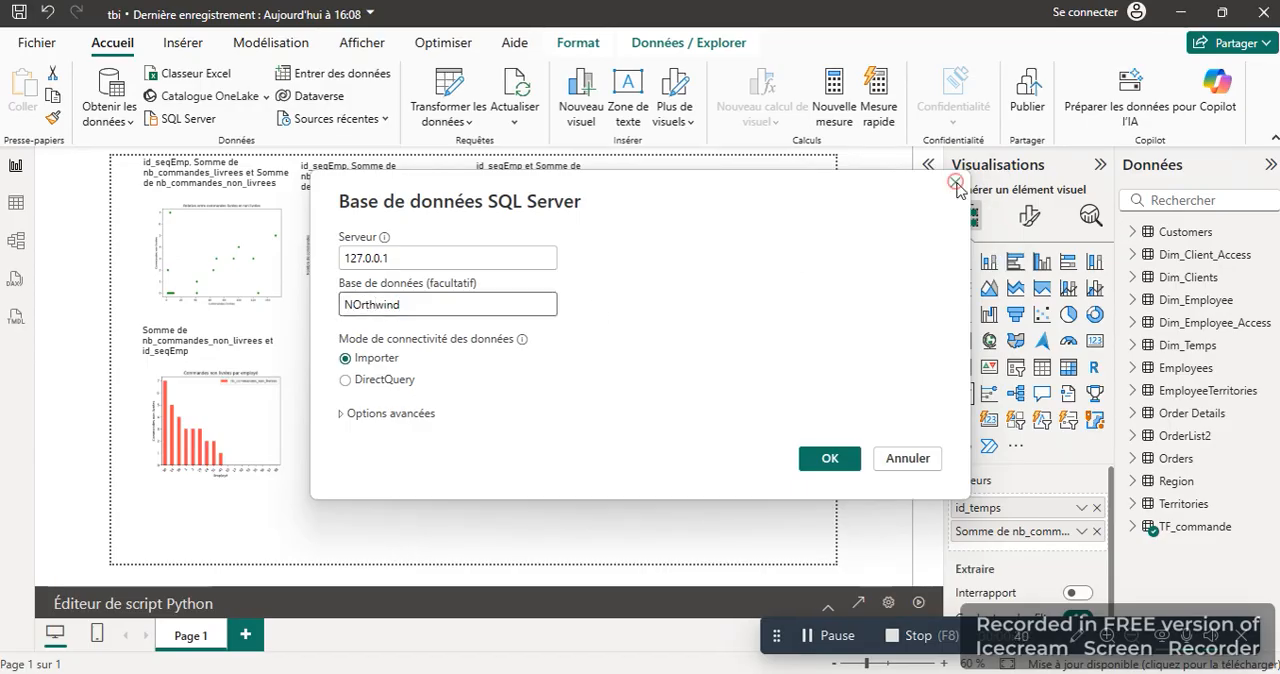
key("Return")
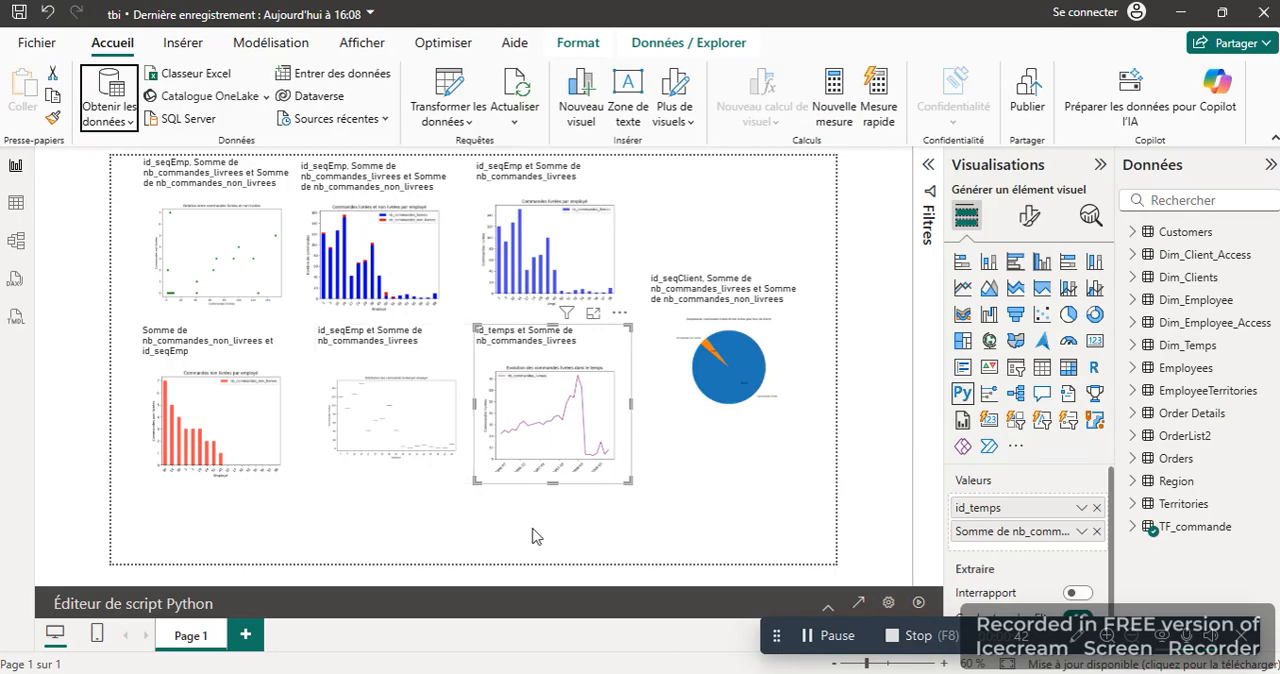
Step: Switch to the Power Query Editor window of the tbi report
mouse_move(446, 672)
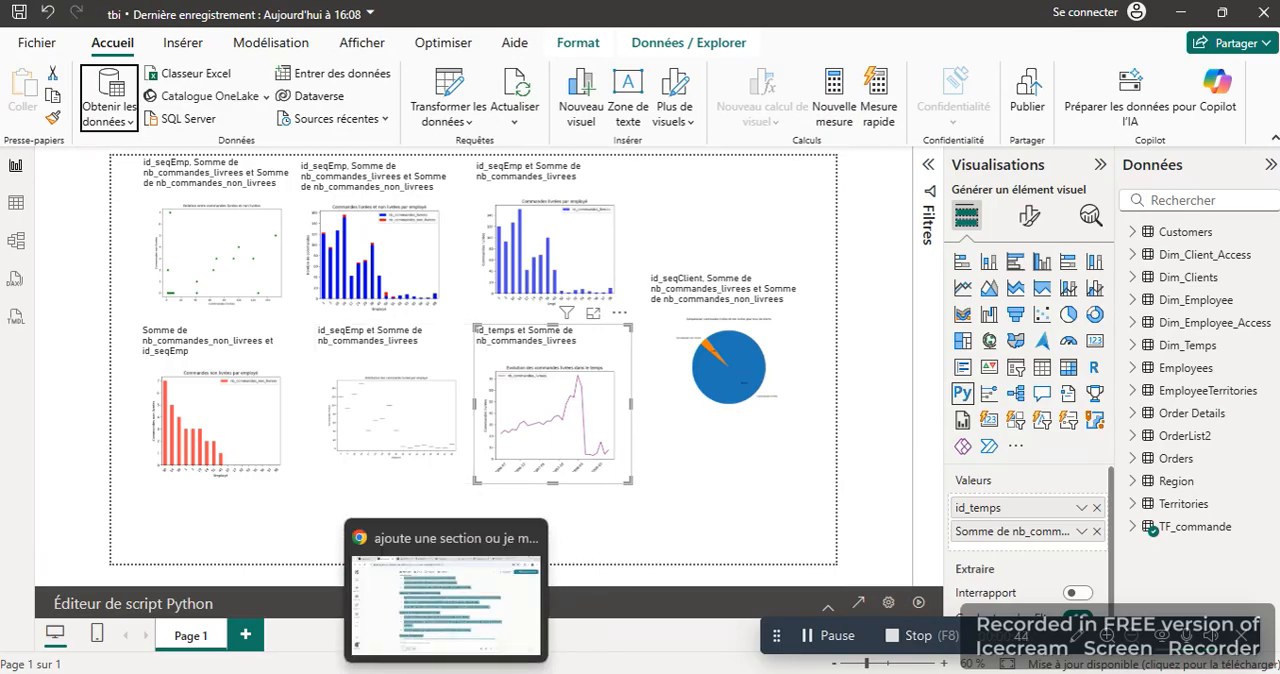
mouse_move(570, 672)
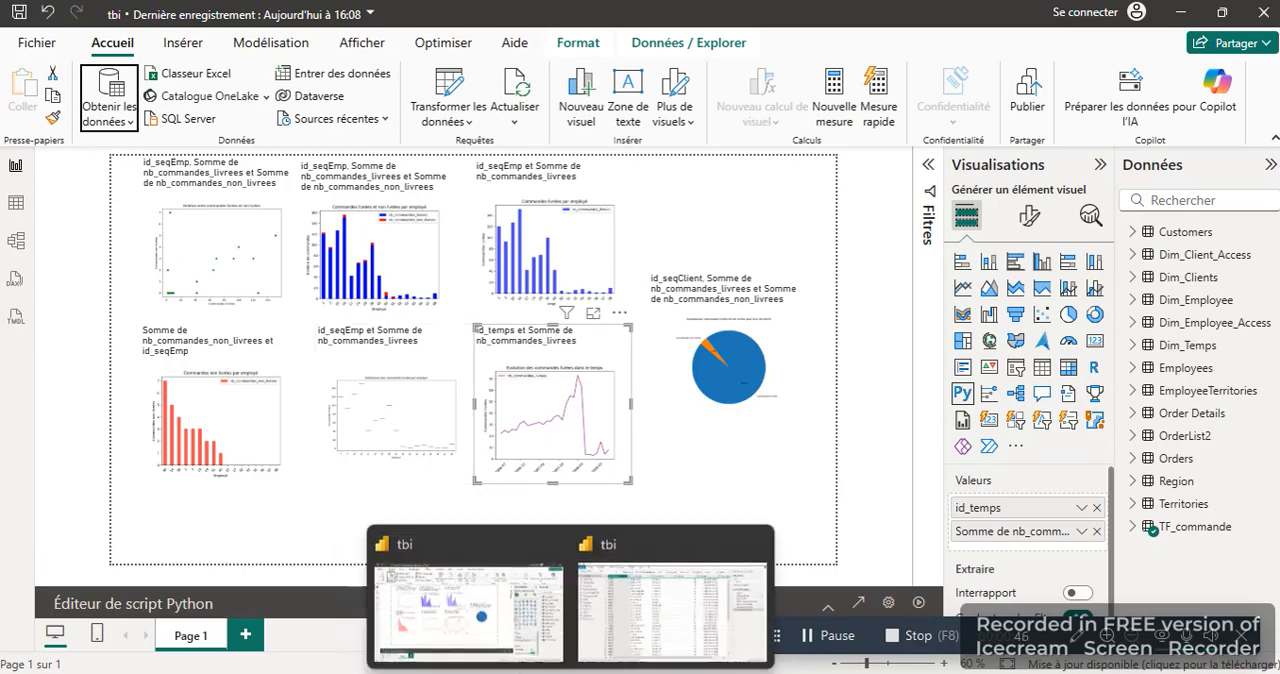
left_click(614, 626)
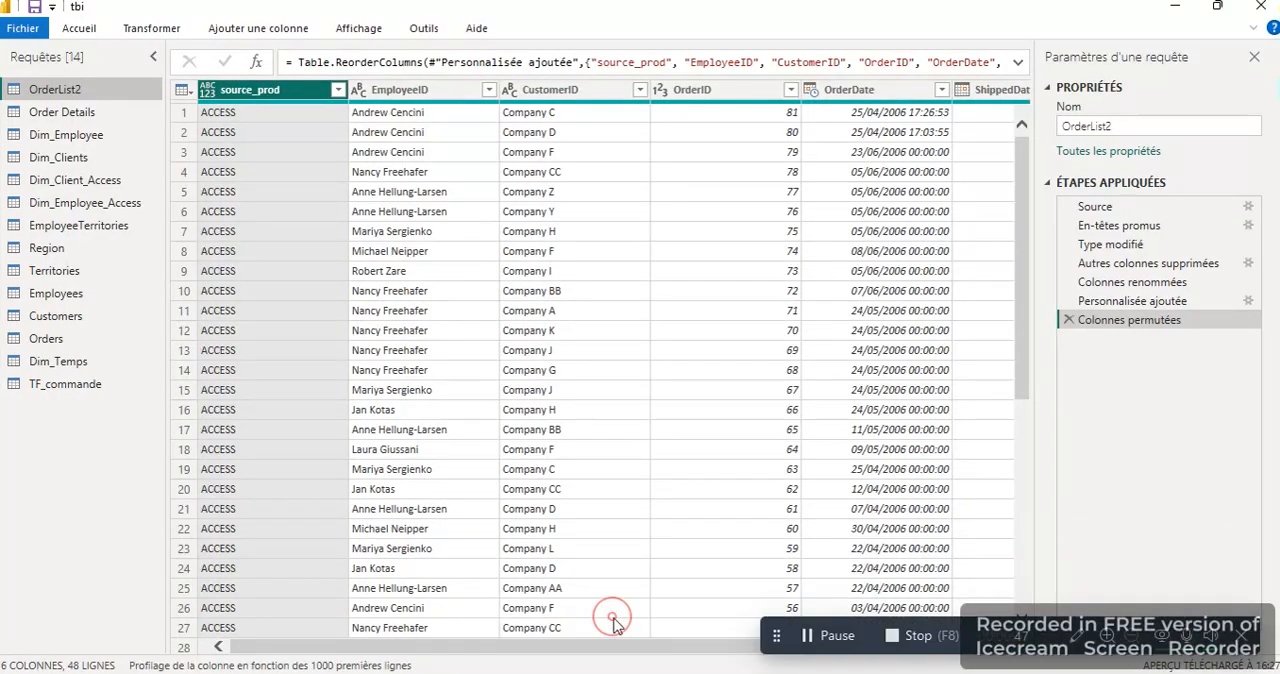
left_click(90, 30)
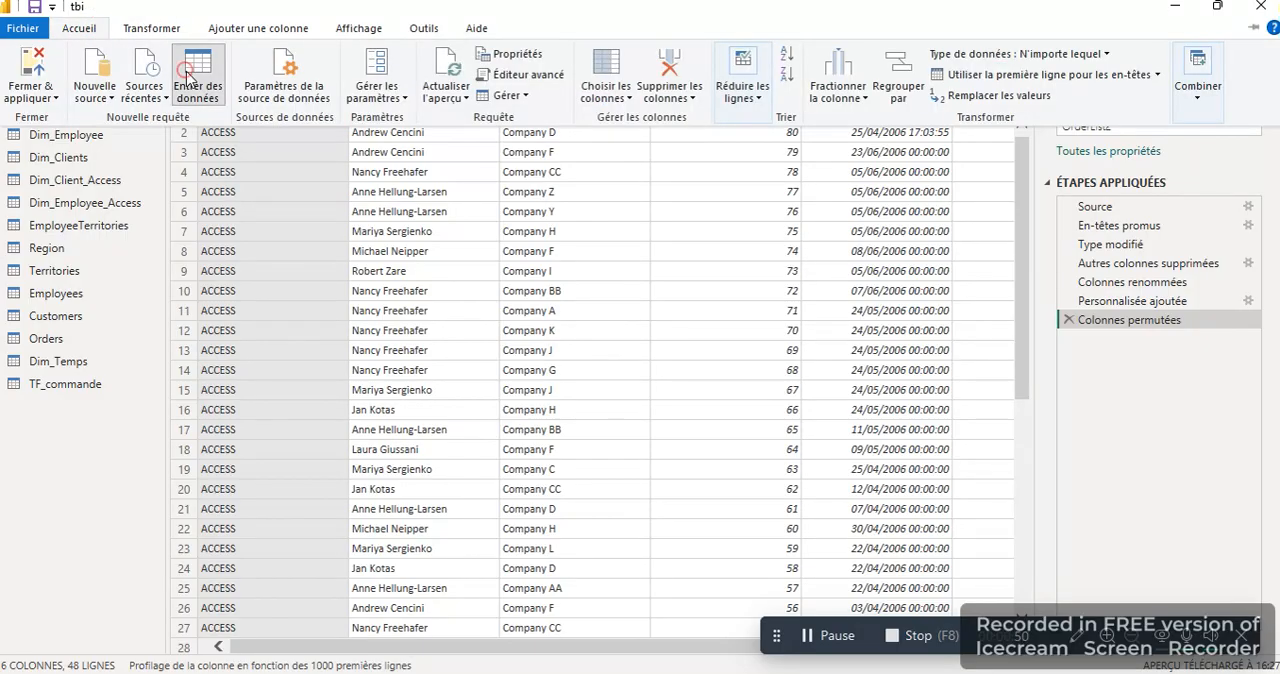
left_click(186, 75)
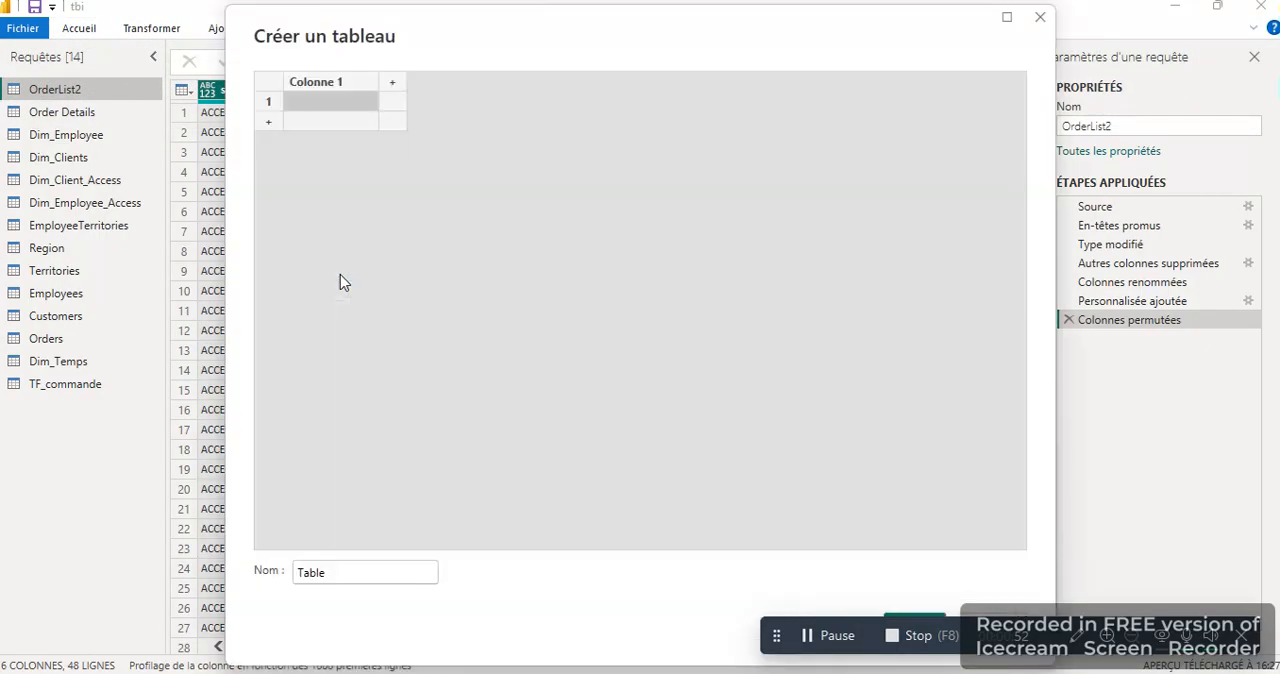
left_click(1039, 18)
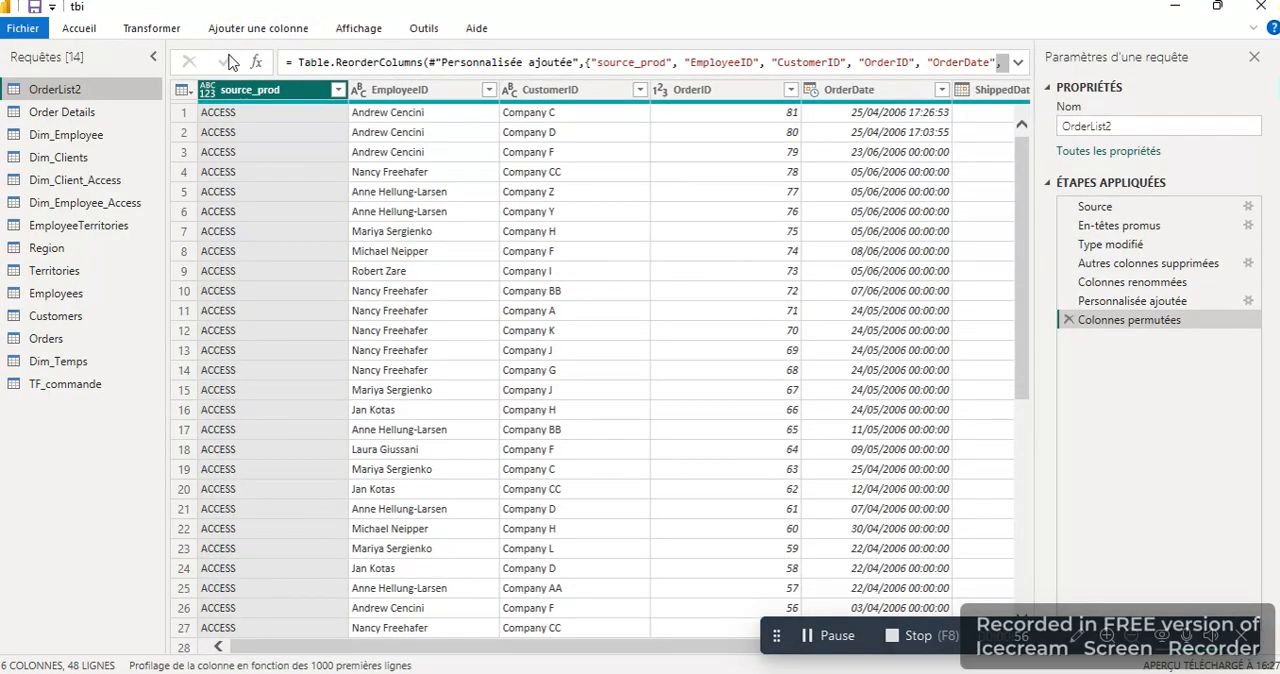
left_click(81, 28)
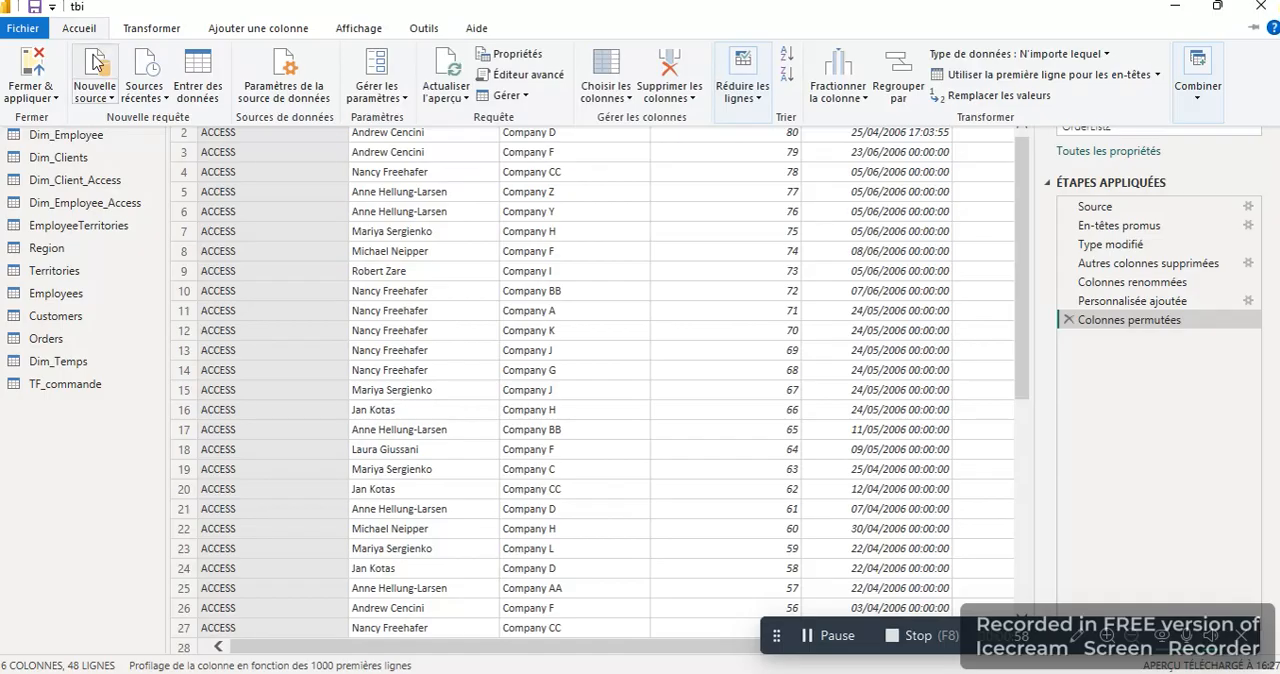
left_click(96, 92)
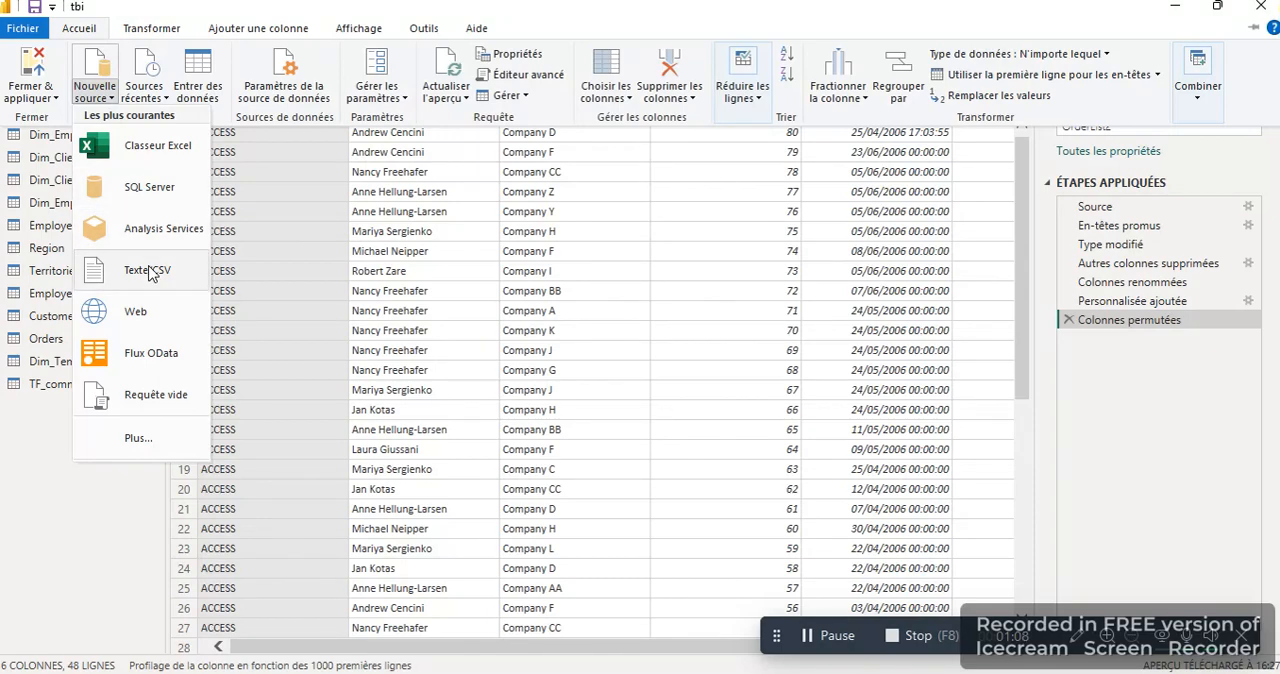
left_click(39, 538)
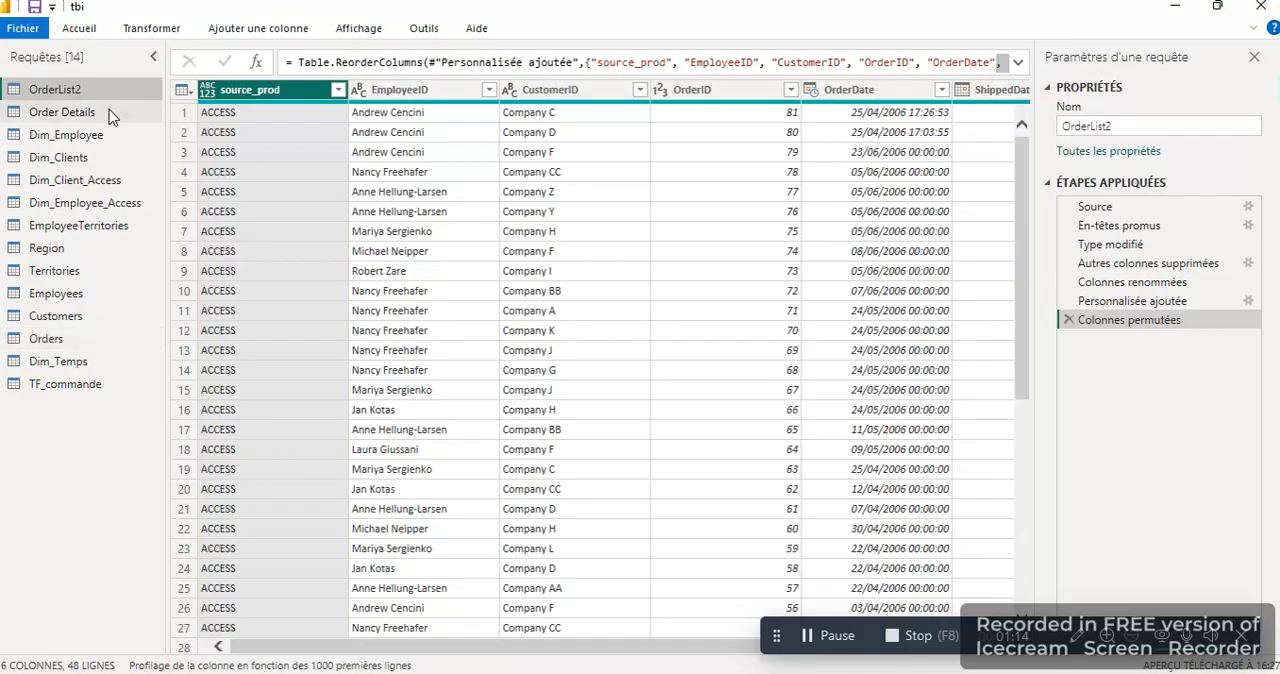
Step: Review the rows and columns of the Customers, Employees and Dim_Client_Access queries
left_click(97, 315)
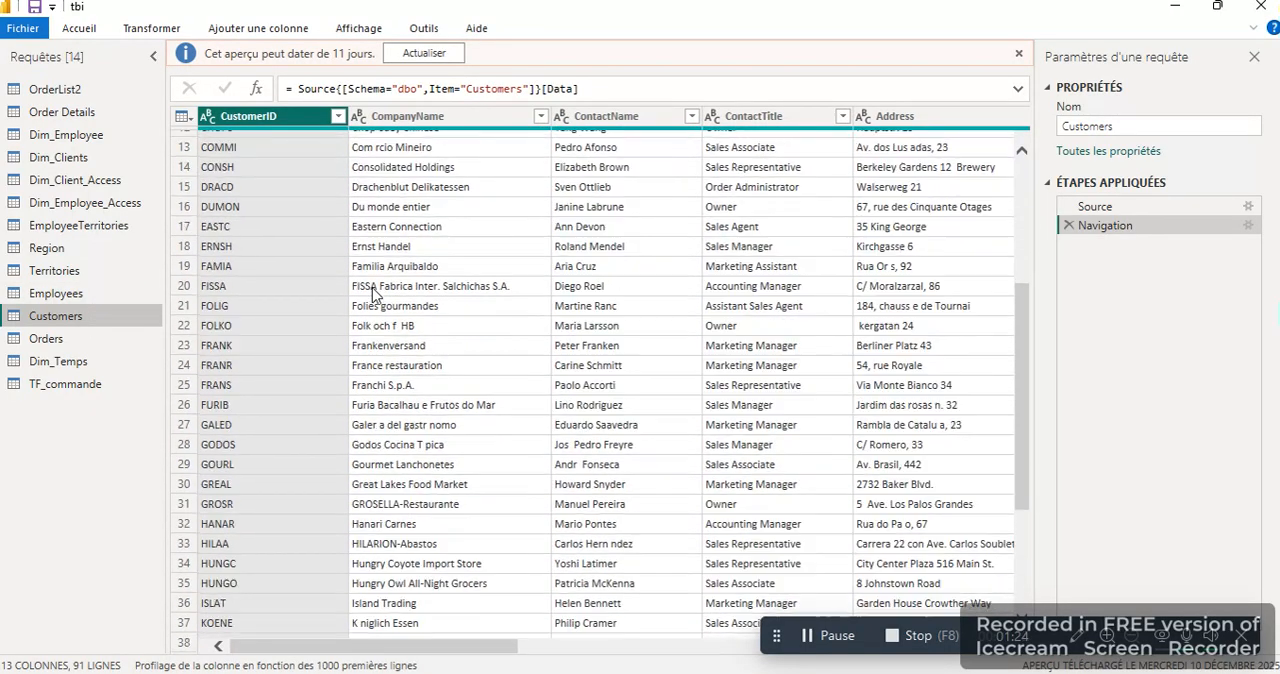
left_click(41, 294)
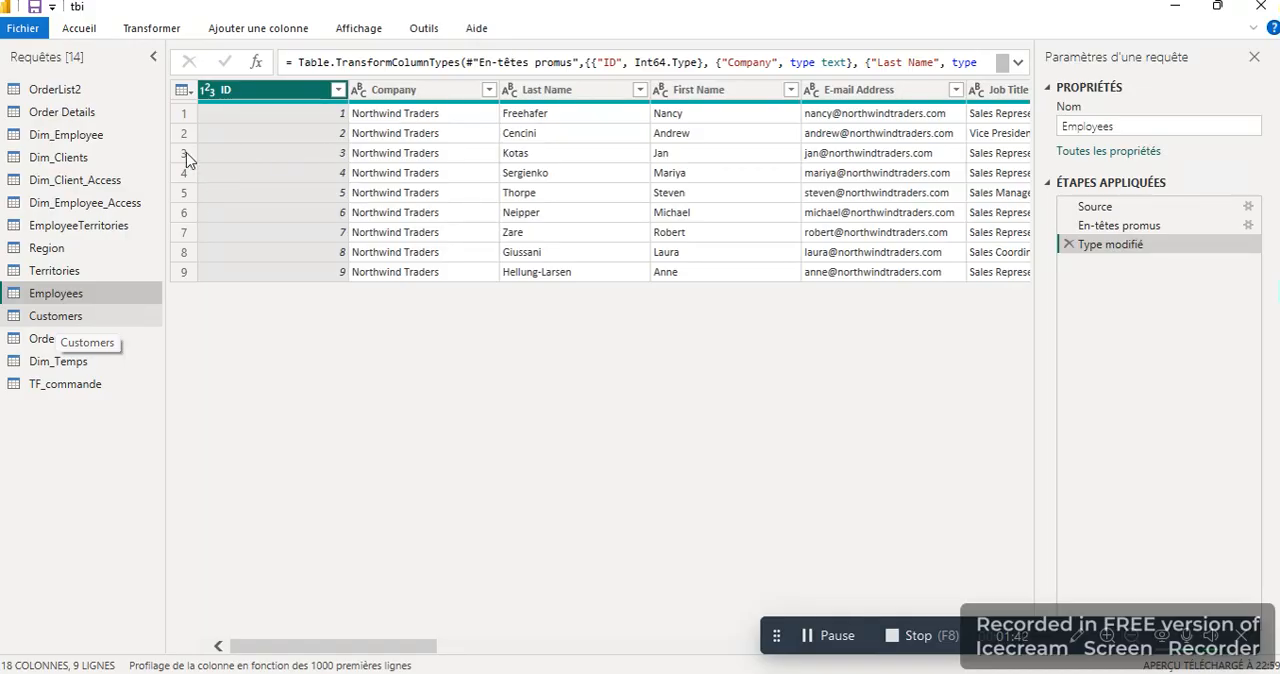
left_click(90, 182)
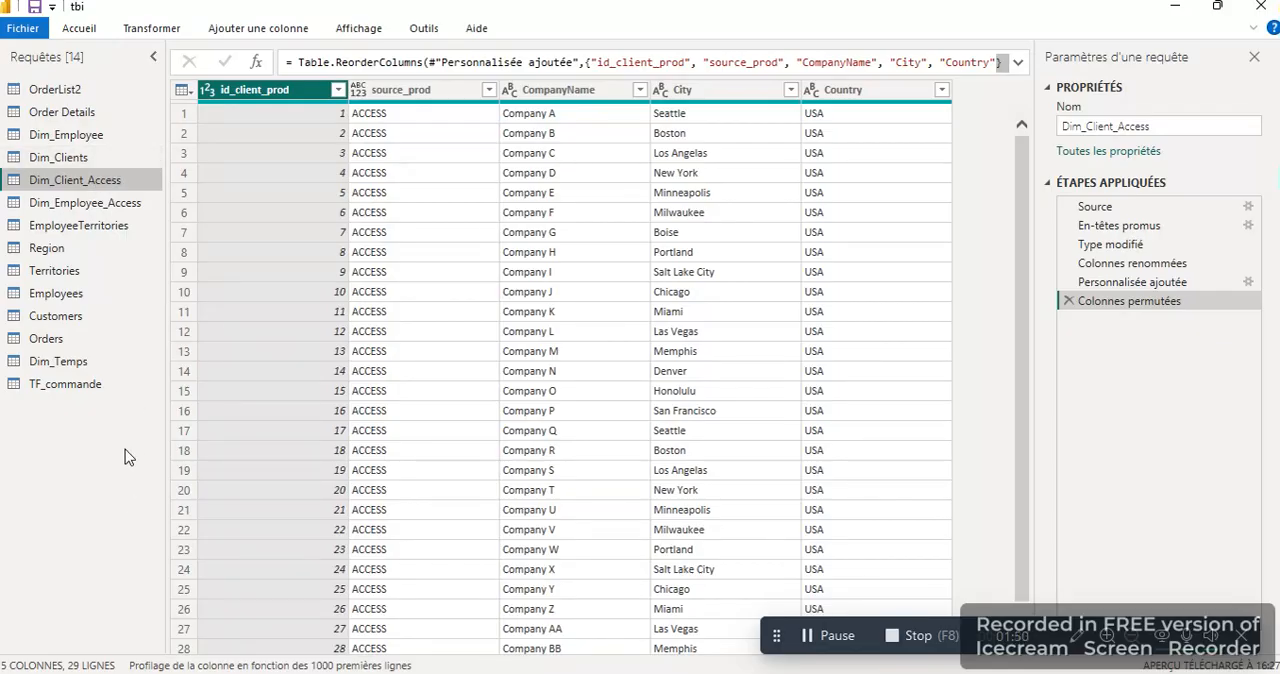
Step: Examine the Dim_Employee query through its rows, checking the source_prod column and the id_seqEmp key column
left_click(90, 136)
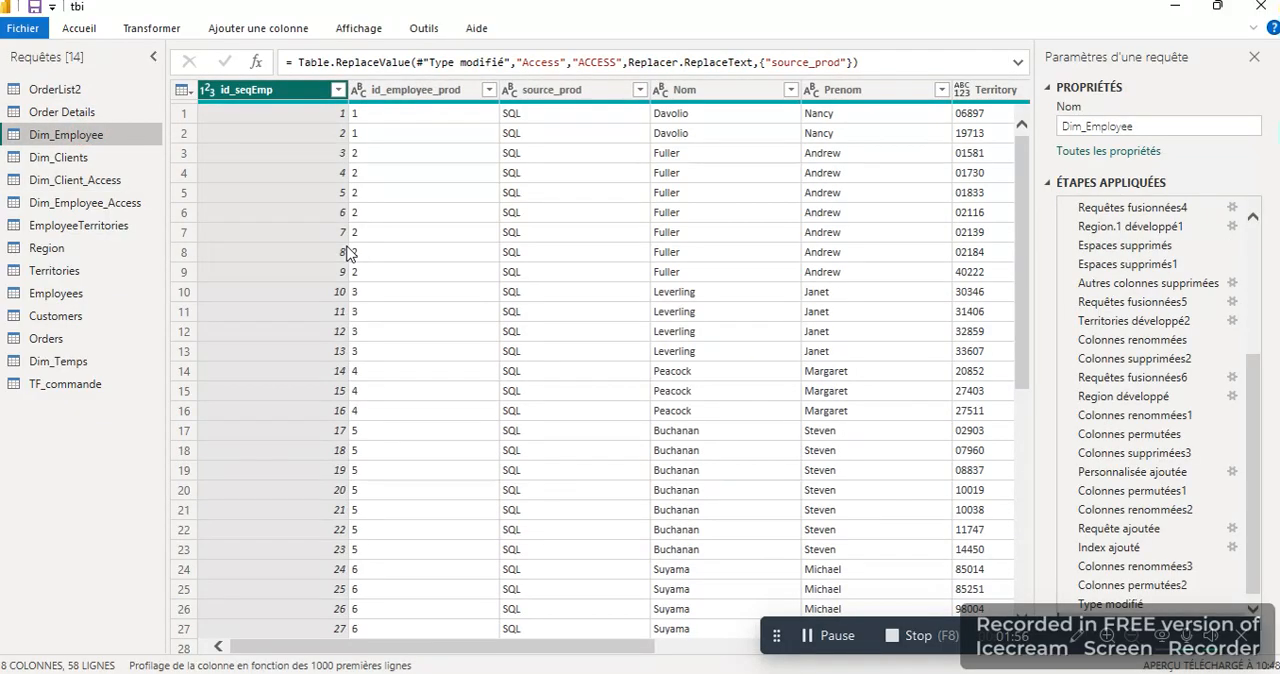
scroll(347, 252, "down", 8)
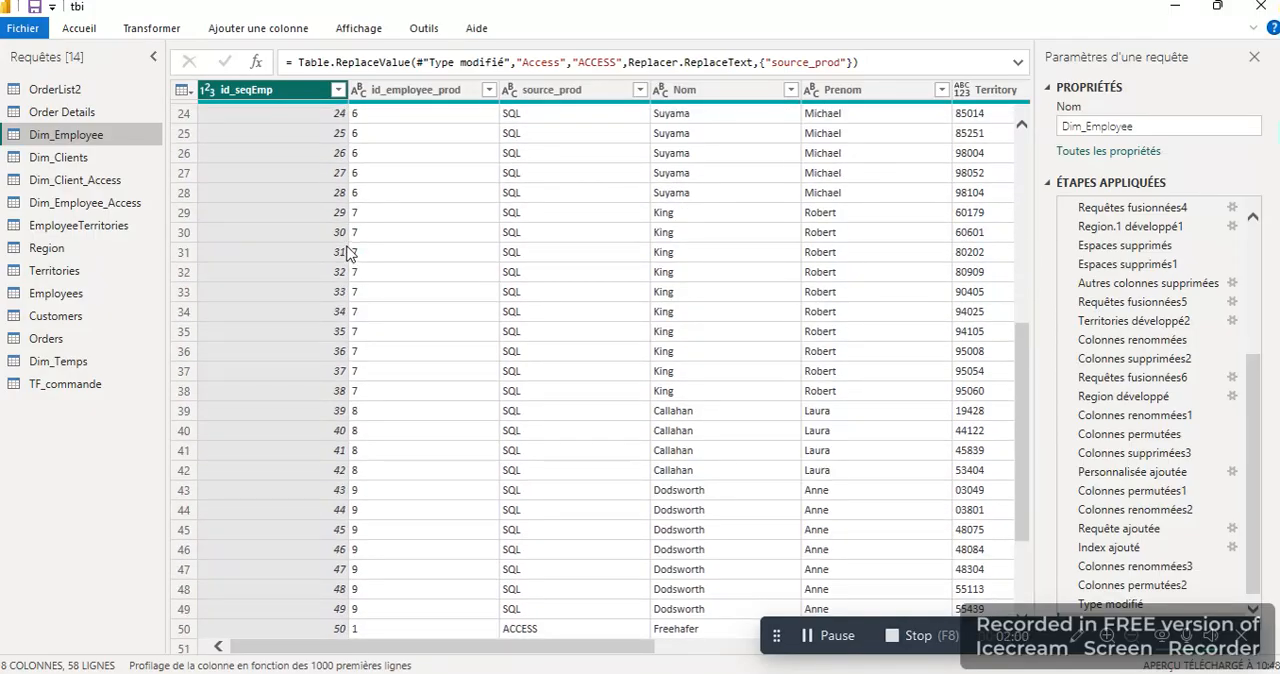
scroll(347, 252, "up", 8)
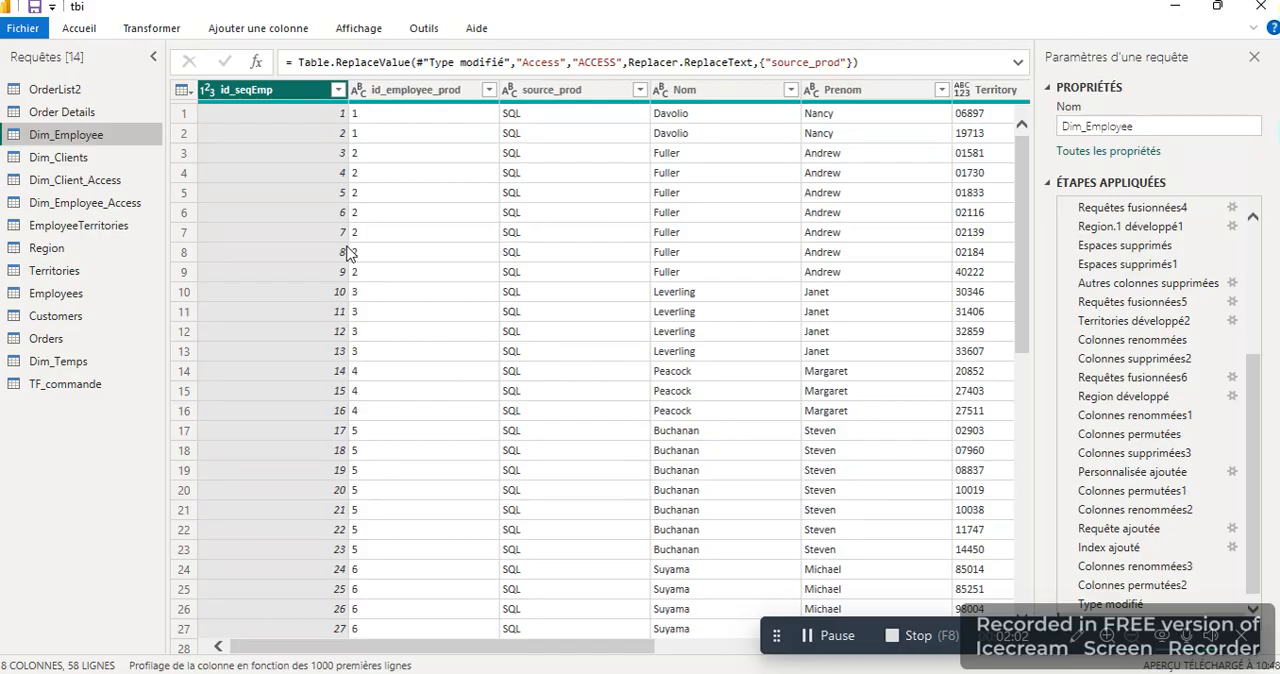
left_click(592, 93)
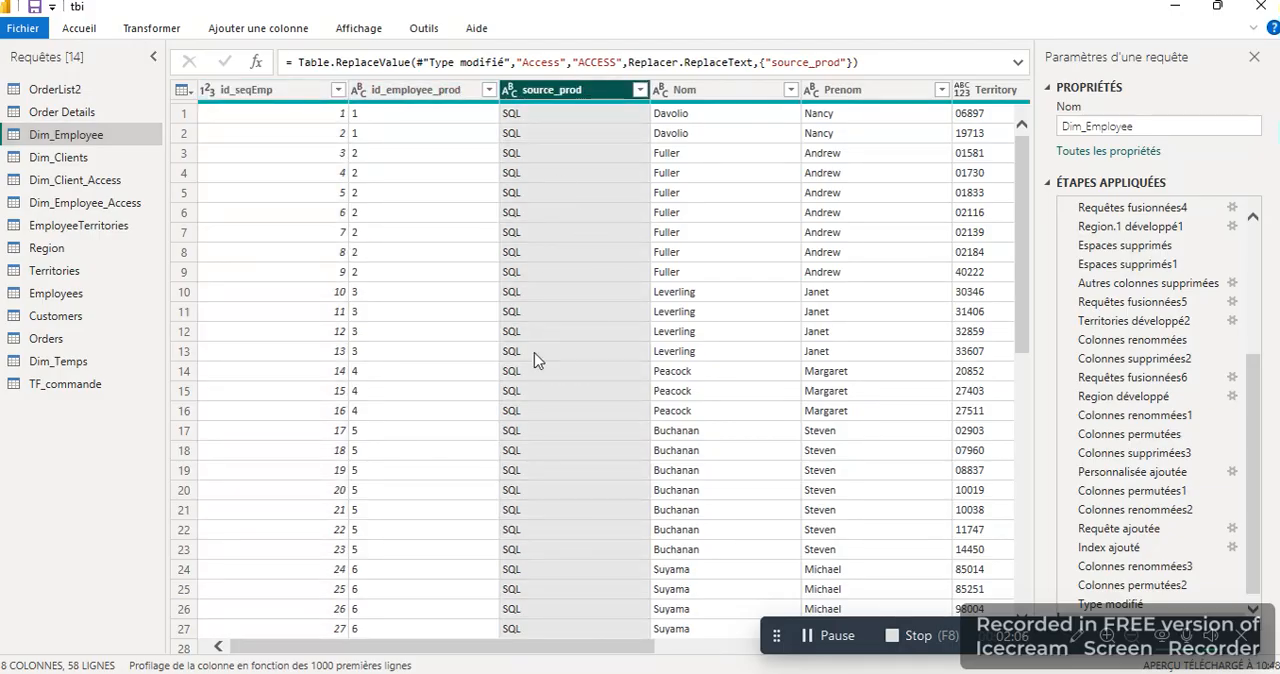
scroll(558, 420, "down", 10)
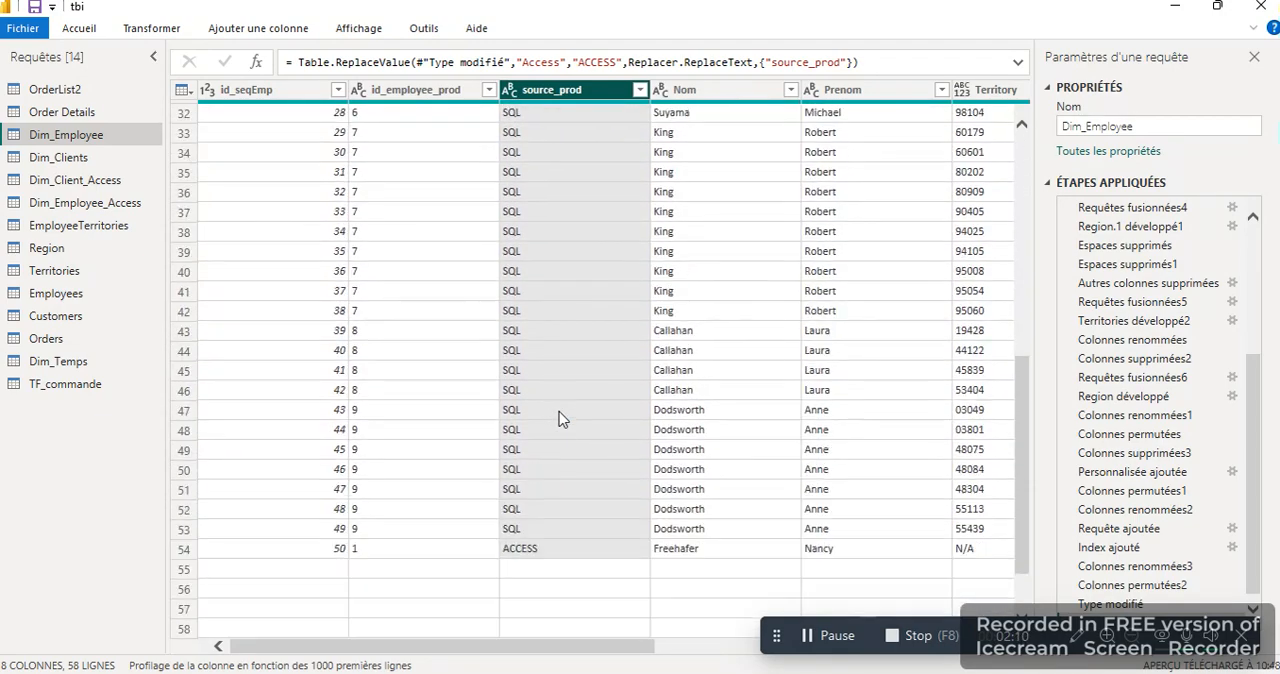
scroll(558, 420, "up", 10)
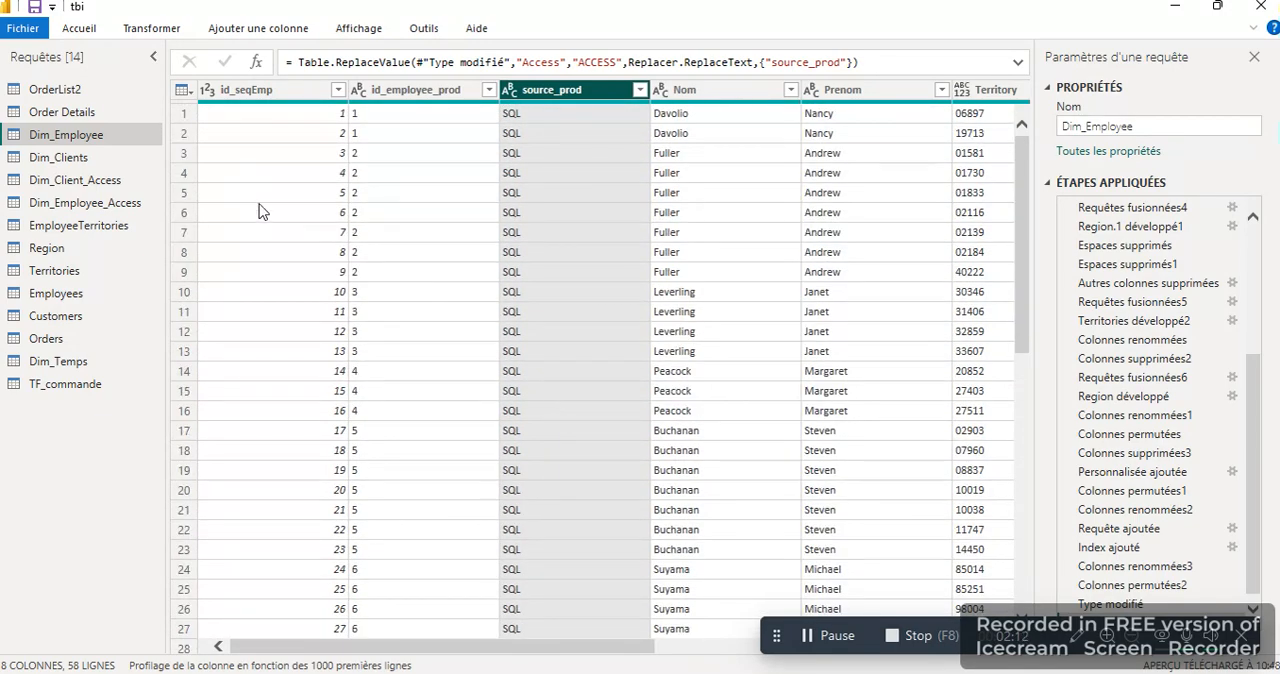
left_click(292, 91)
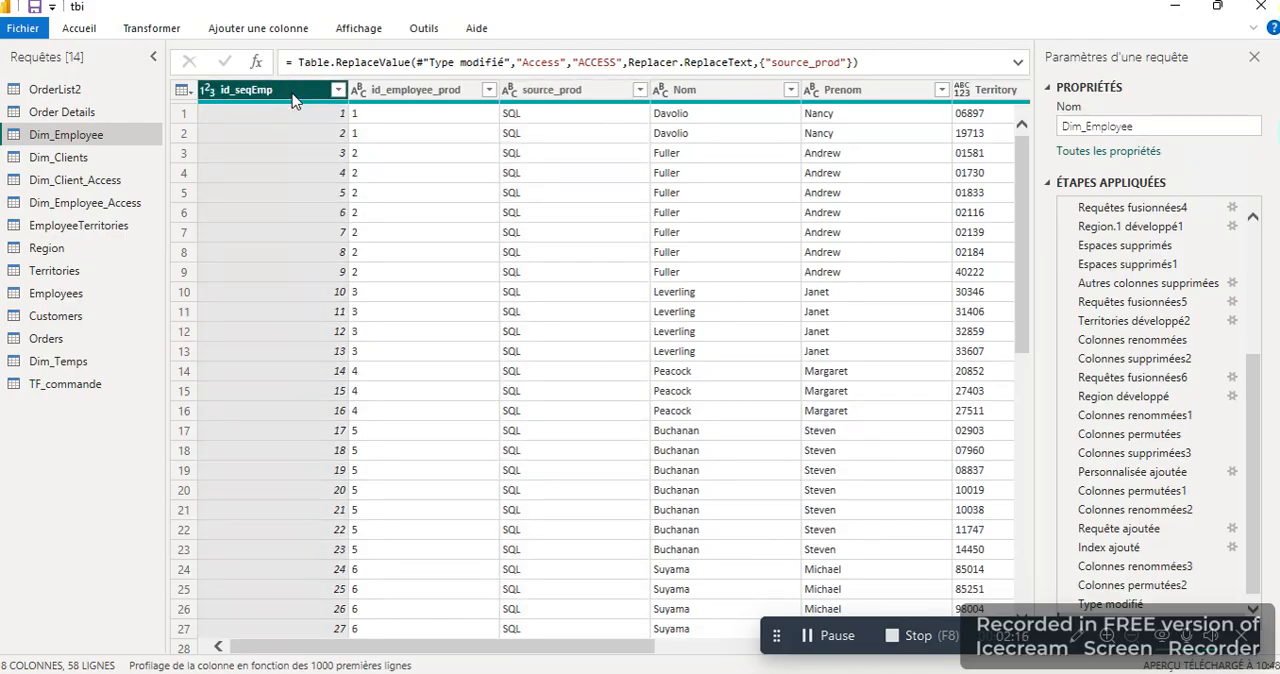
Step: Look through the rows of the Dim_Clients query and the Dim_Temps query
left_click(88, 158)
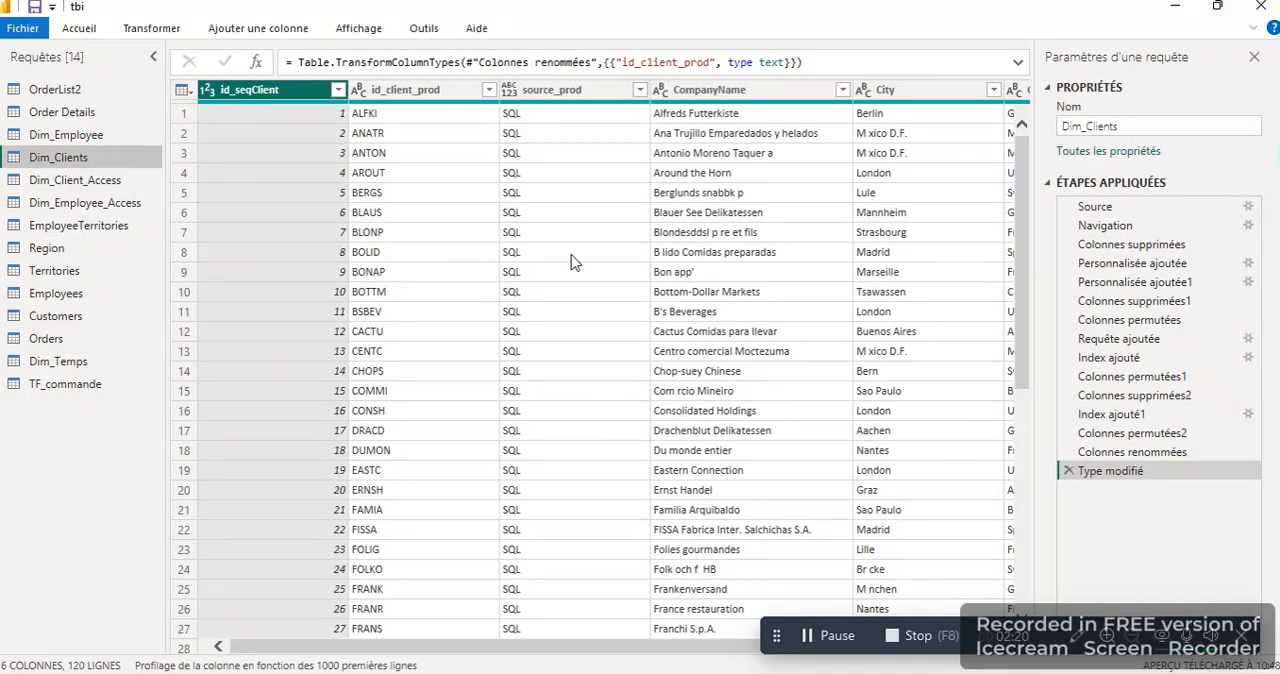
scroll(571, 262, "down", 15)
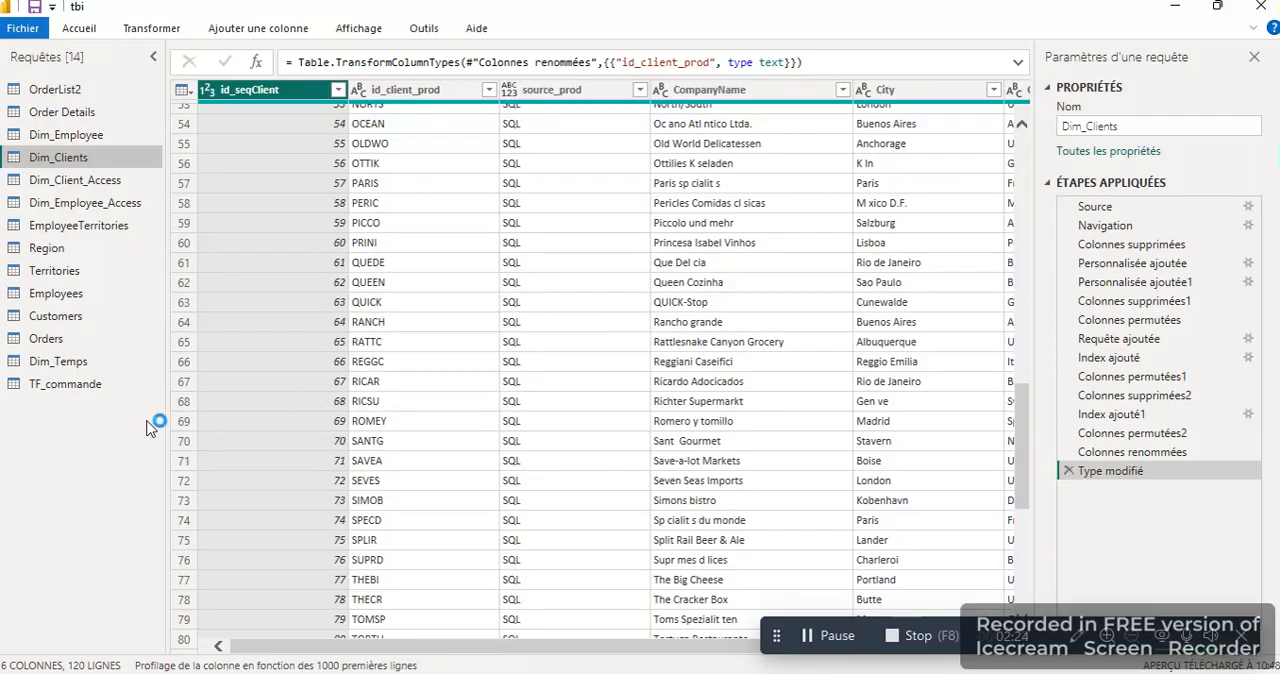
left_click(82, 365)
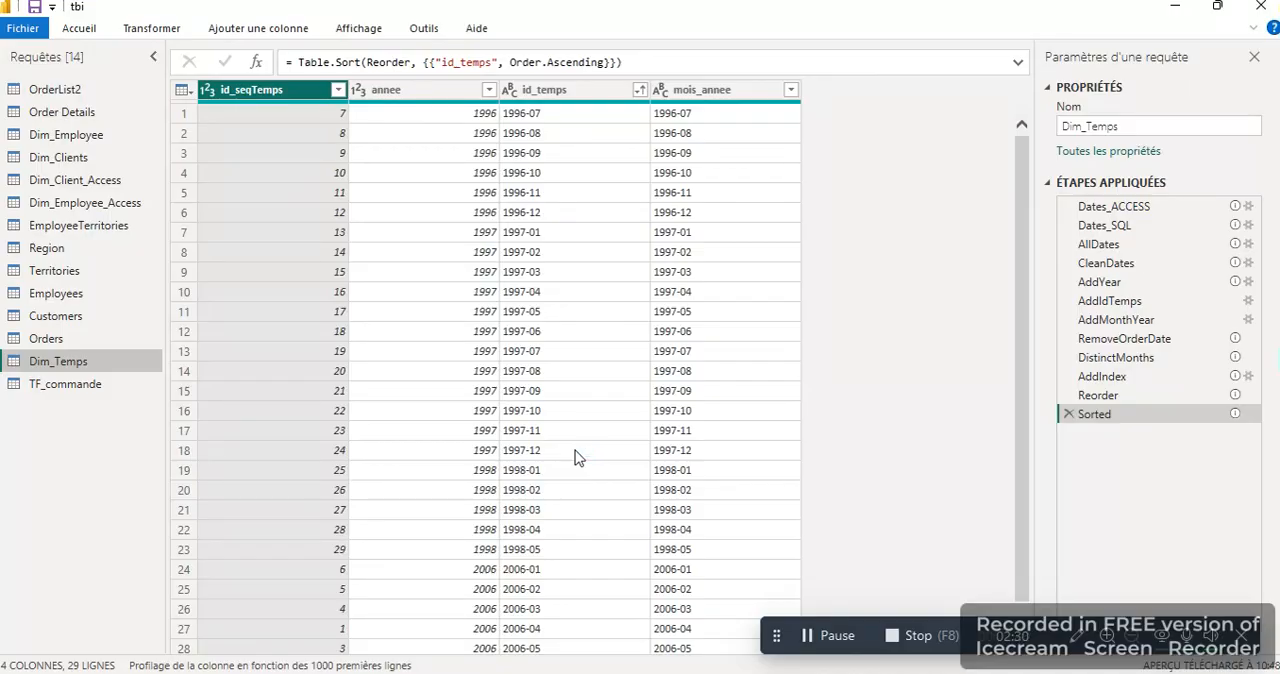
scroll(575, 457, "down", 1)
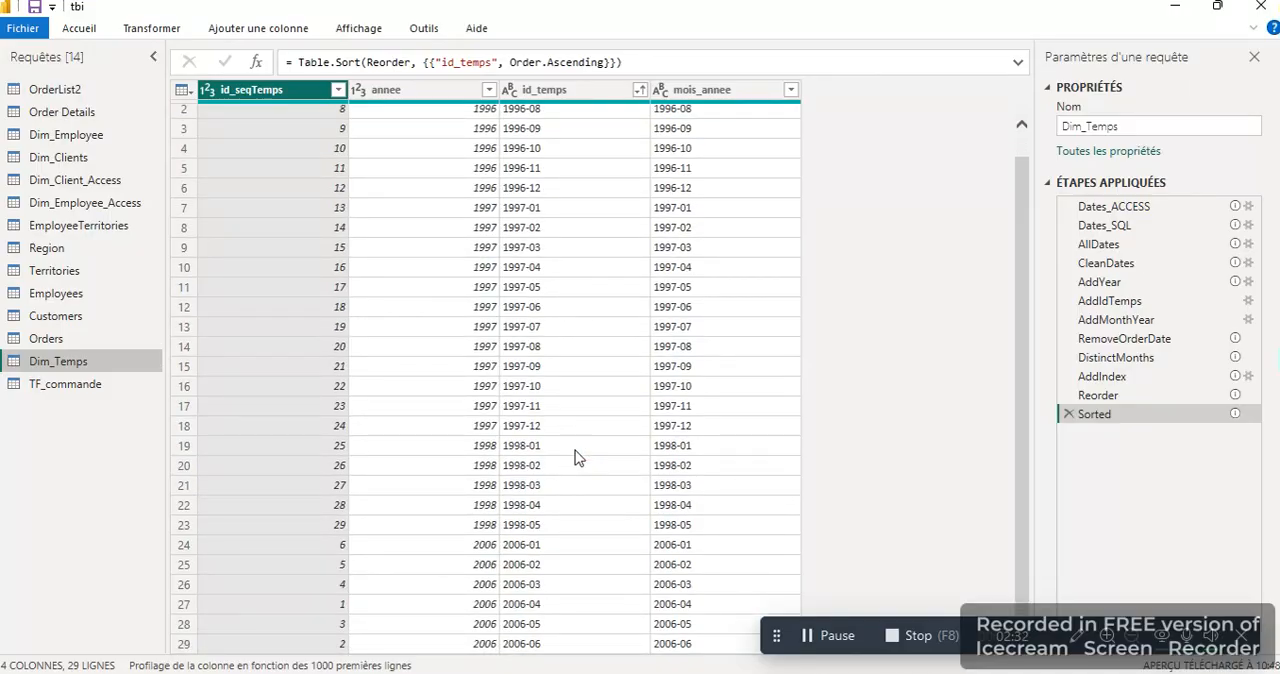
scroll(575, 457, "up", 1)
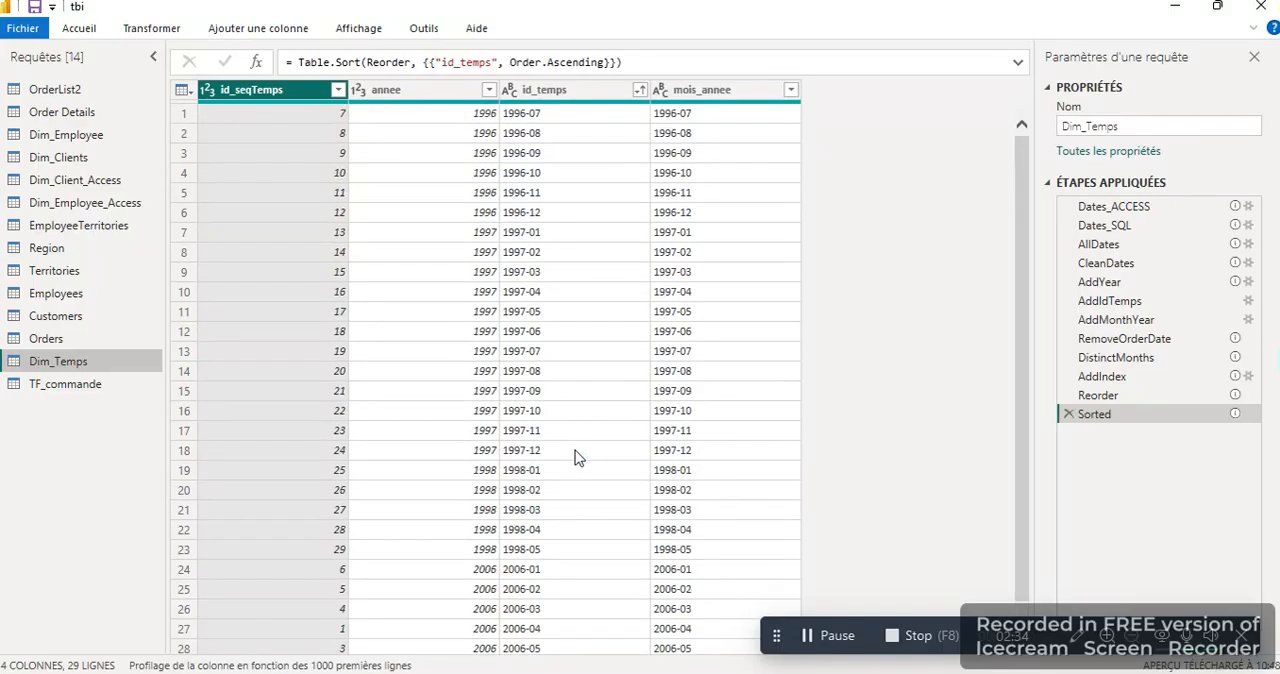
Step: Examine the TF_commande fact table's rows, including its key columns and its order count columns
left_click(84, 389)
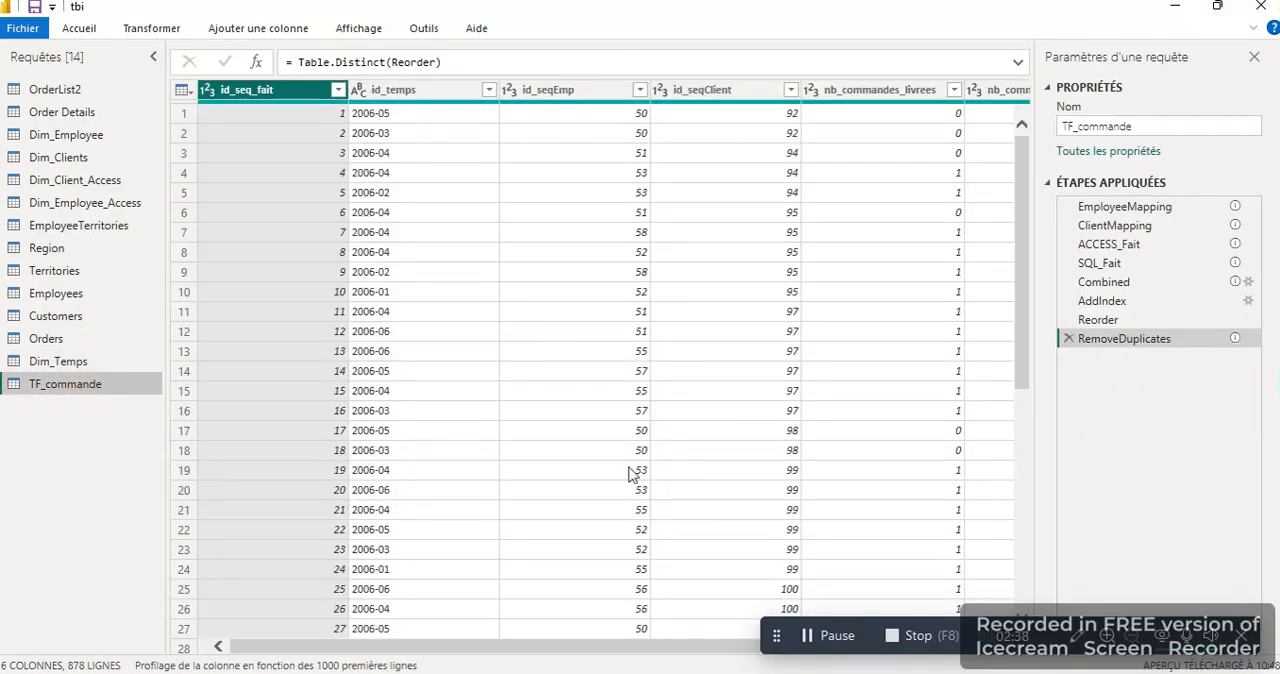
scroll(632, 474, "down", 5)
scroll(632, 474, "up", 5)
scroll(538, 384, "right", 2)
scroll(622, 351, "down", 8)
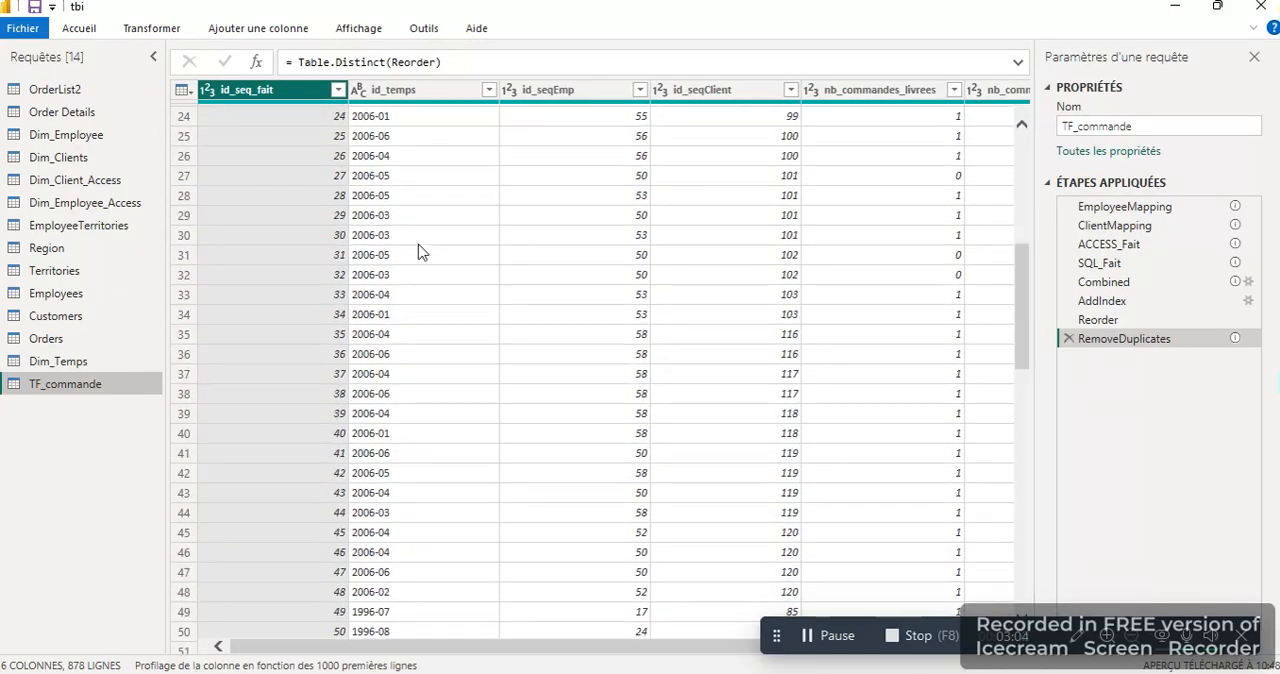
scroll(420, 252, "down", 9)
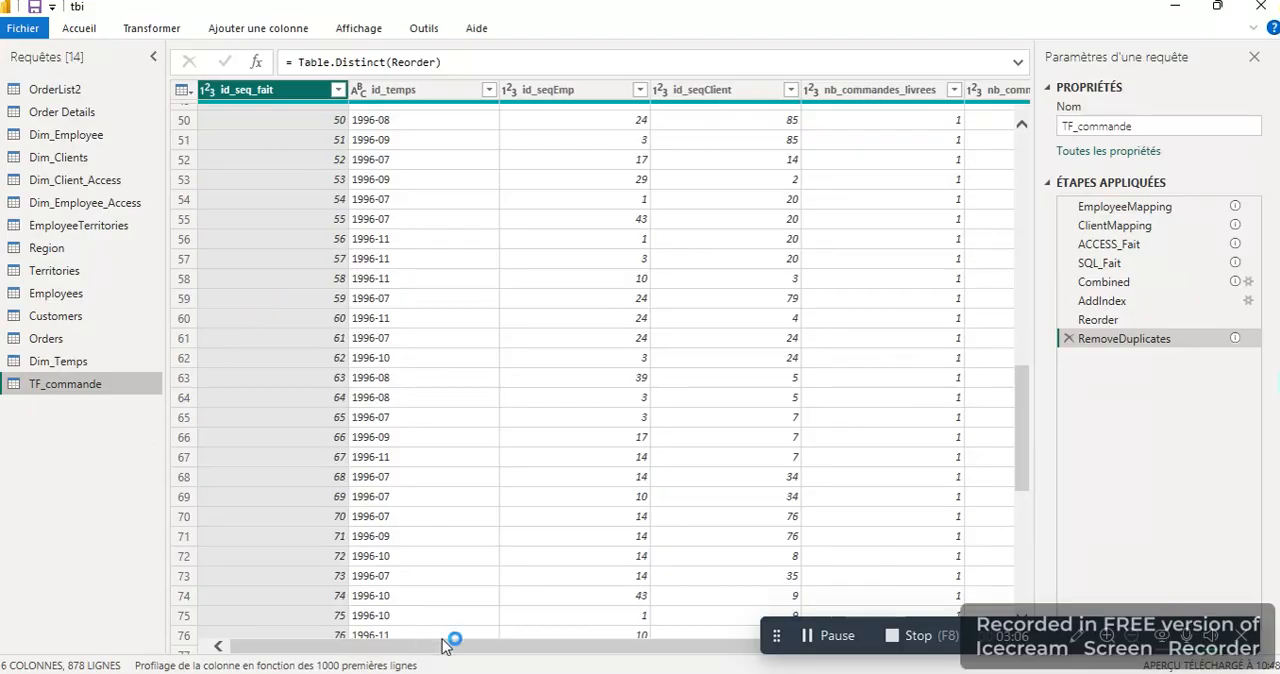
Step: Switch to the tbi report window and examine the model's relationships between TF_commande and Dim_Temps, Dim_Employee and Dim_Clients
mouse_move(545, 668)
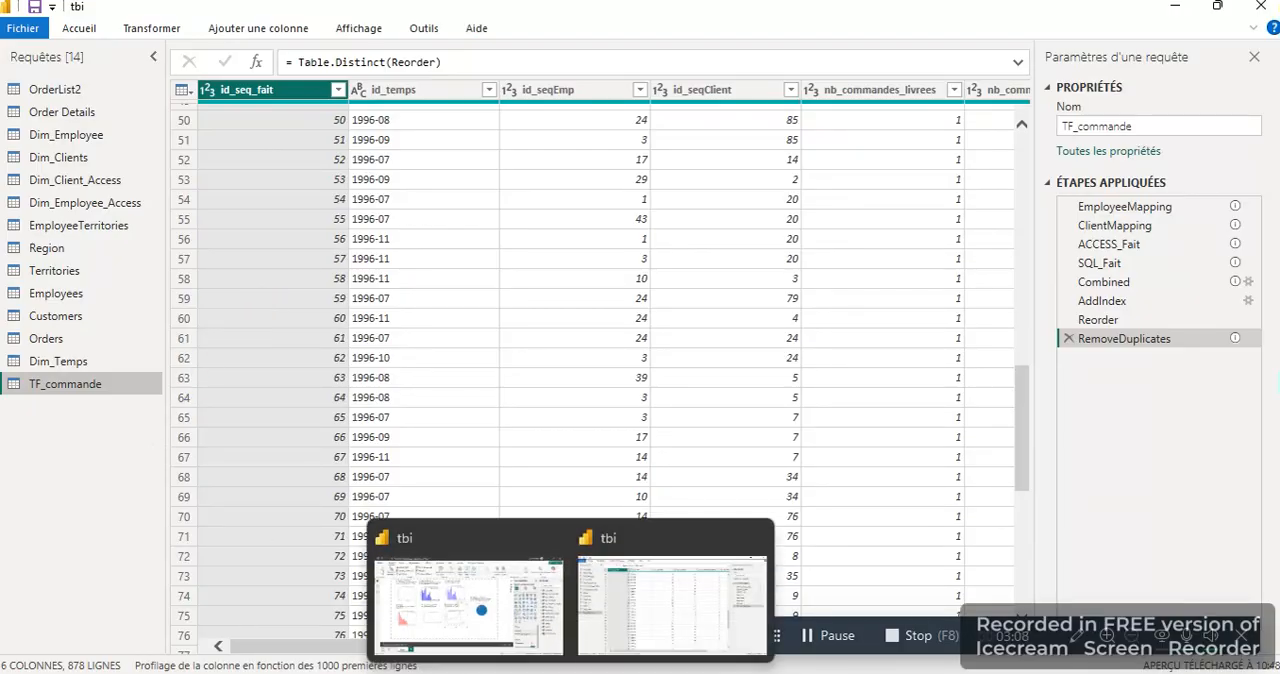
left_click(530, 630)
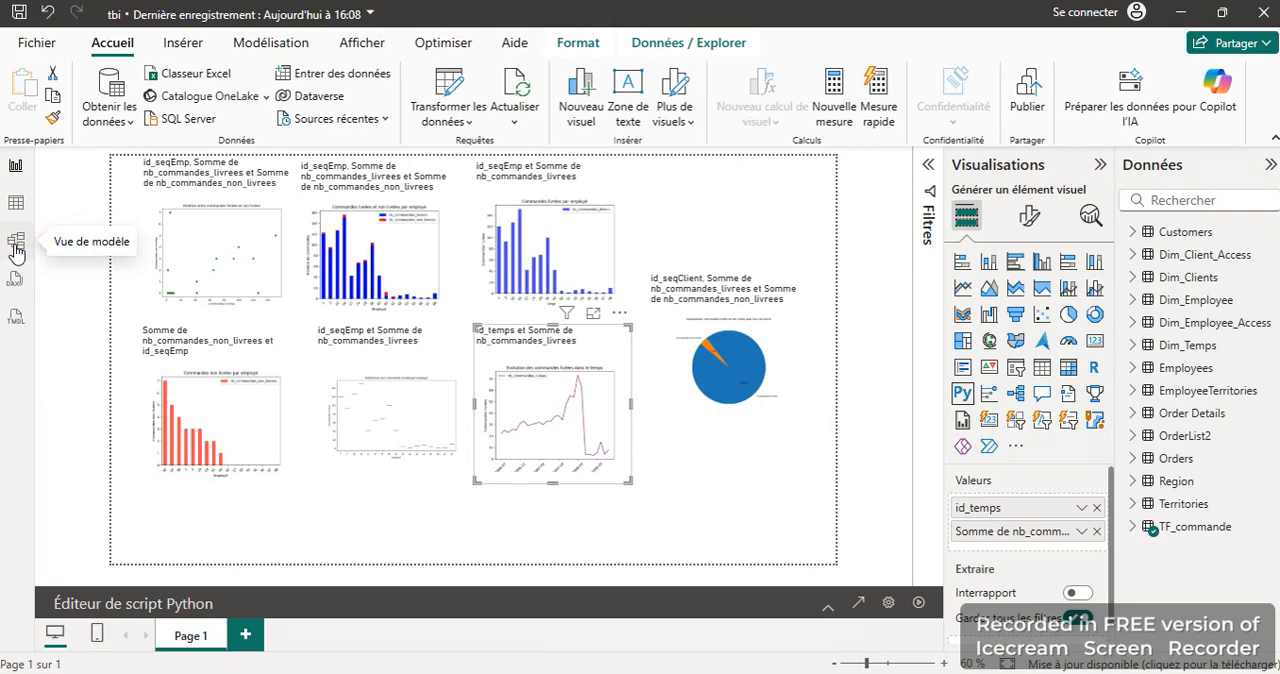
left_click(16, 246)
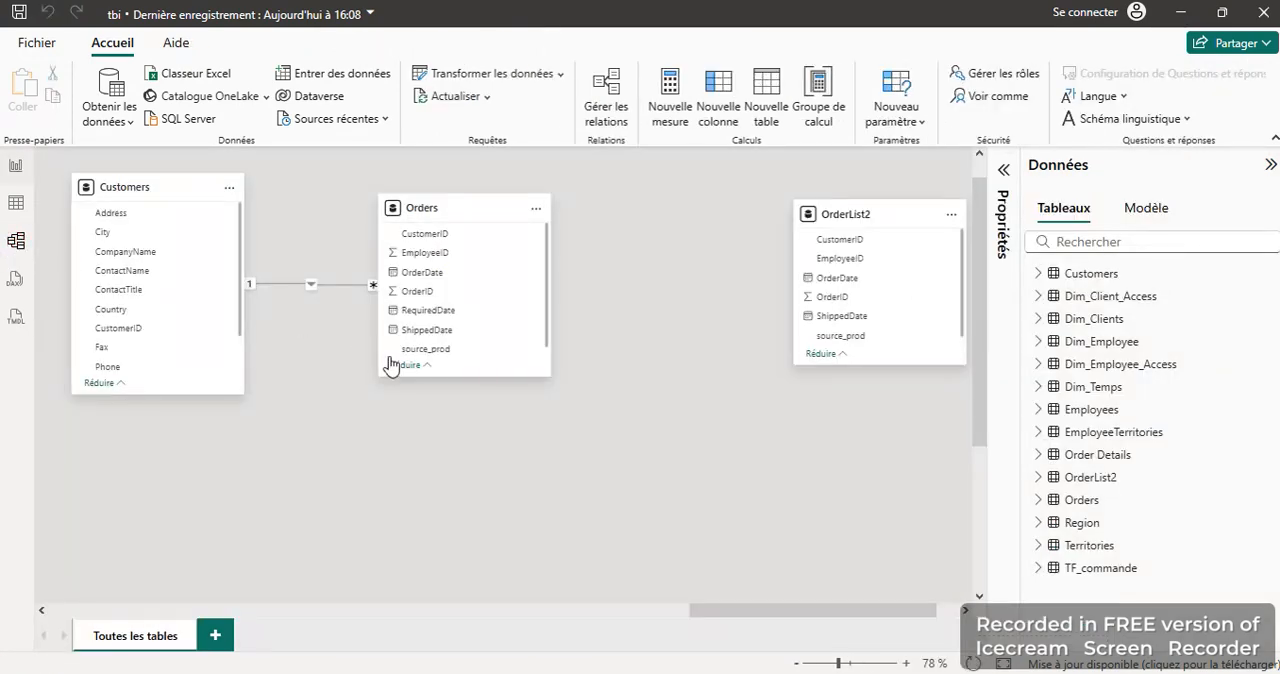
left_click(699, 604)
left_click(687, 613)
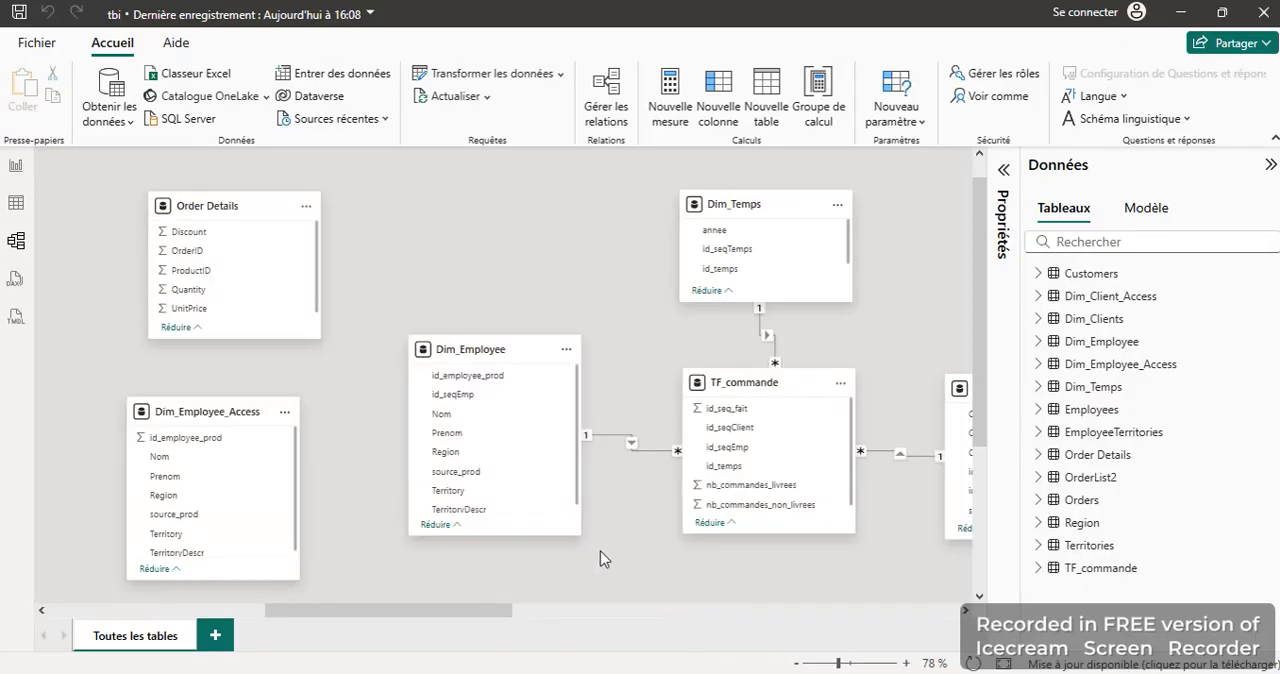
scroll(670, 511, "right", 3)
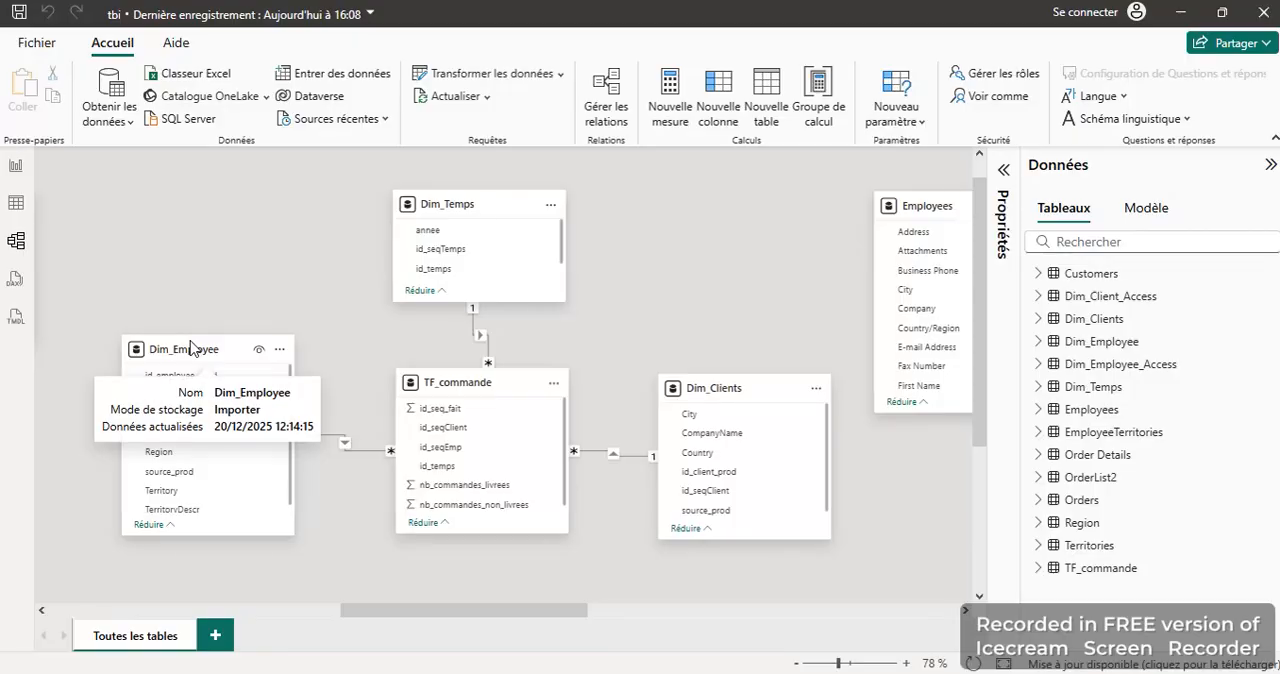
Step: Return to the report page and examine its visuals, enlarging the chart of undelivered orders per employee
left_click(20, 165)
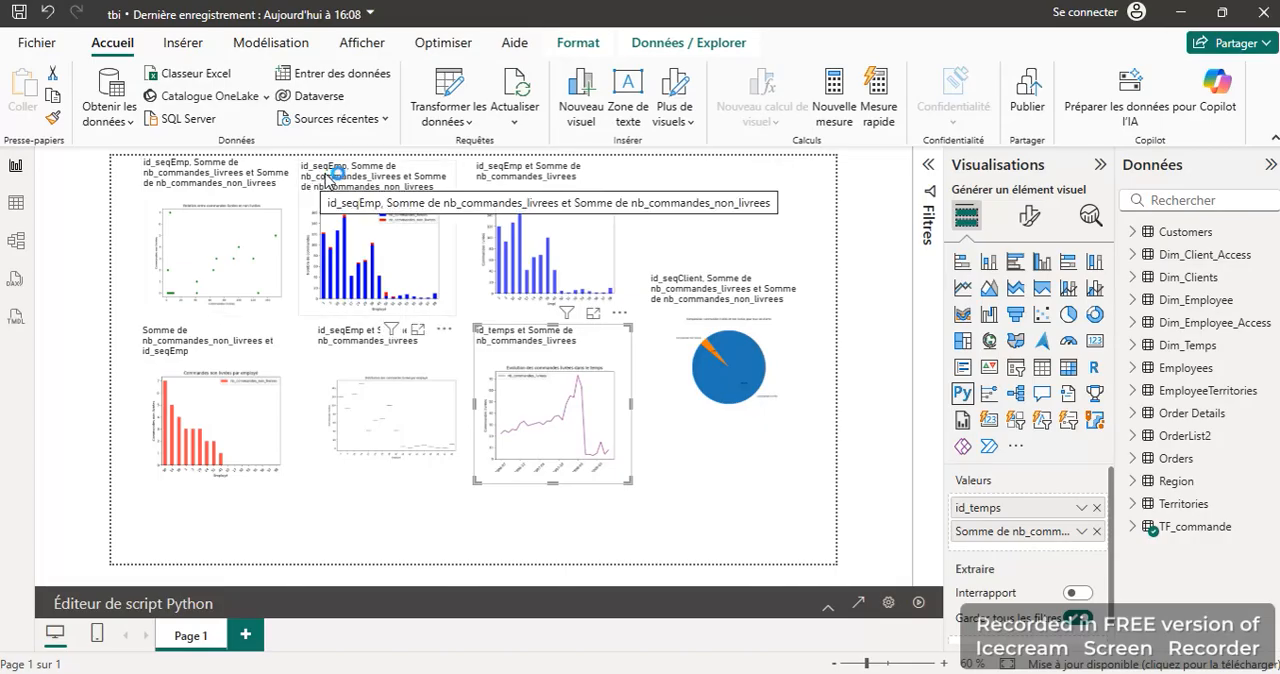
scroll(221, 257, "up", 2)
scroll(221, 257, "down", 4)
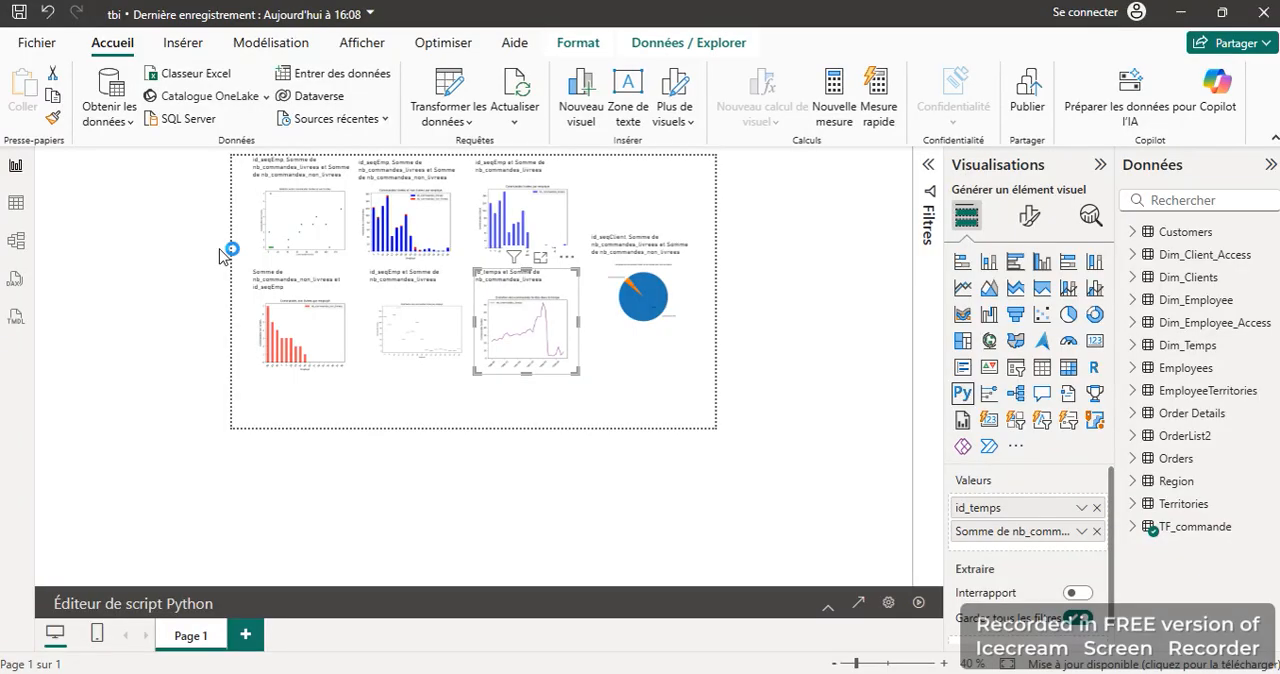
scroll(315, 318, "up", 1)
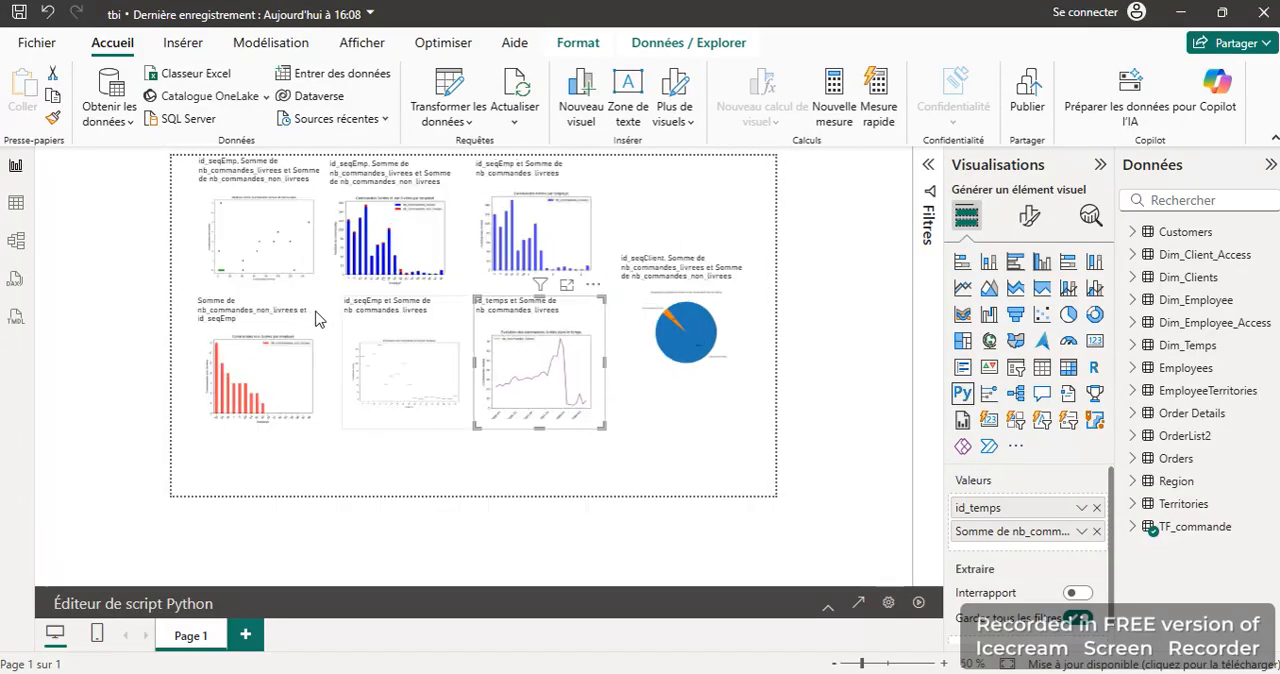
scroll(315, 318, "up", 8)
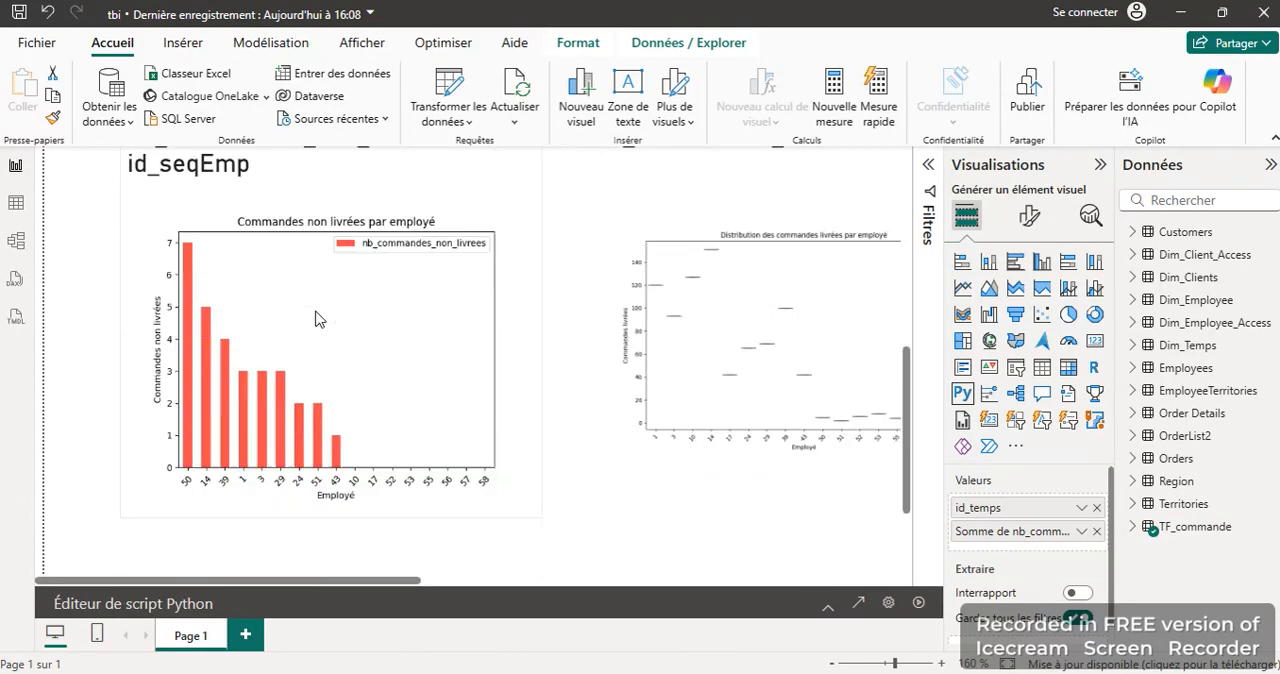
scroll(353, 218, "up", 2)
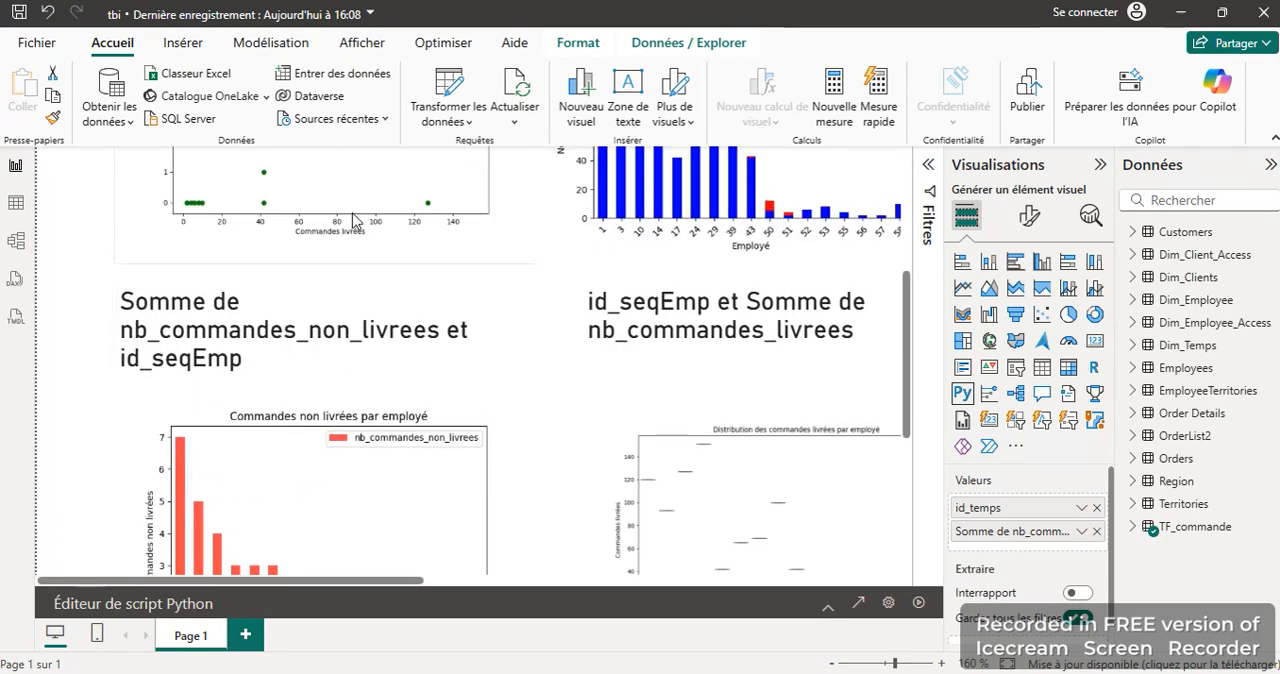
Step: Examine the bar chart of delivered orders per employee and the line chart of delivered orders over time
scroll(353, 218, "right", 5)
scroll(353, 218, "up", 3)
scroll(697, 268, "right", 5)
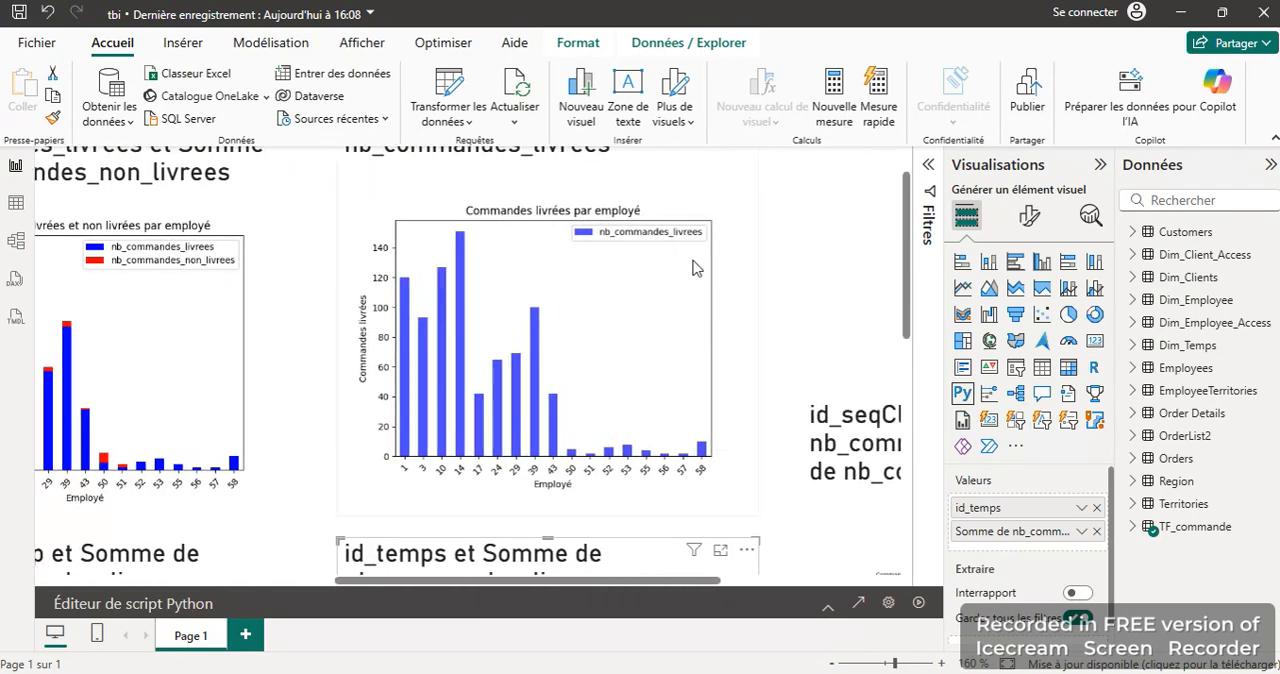
scroll(658, 301, "down", 3)
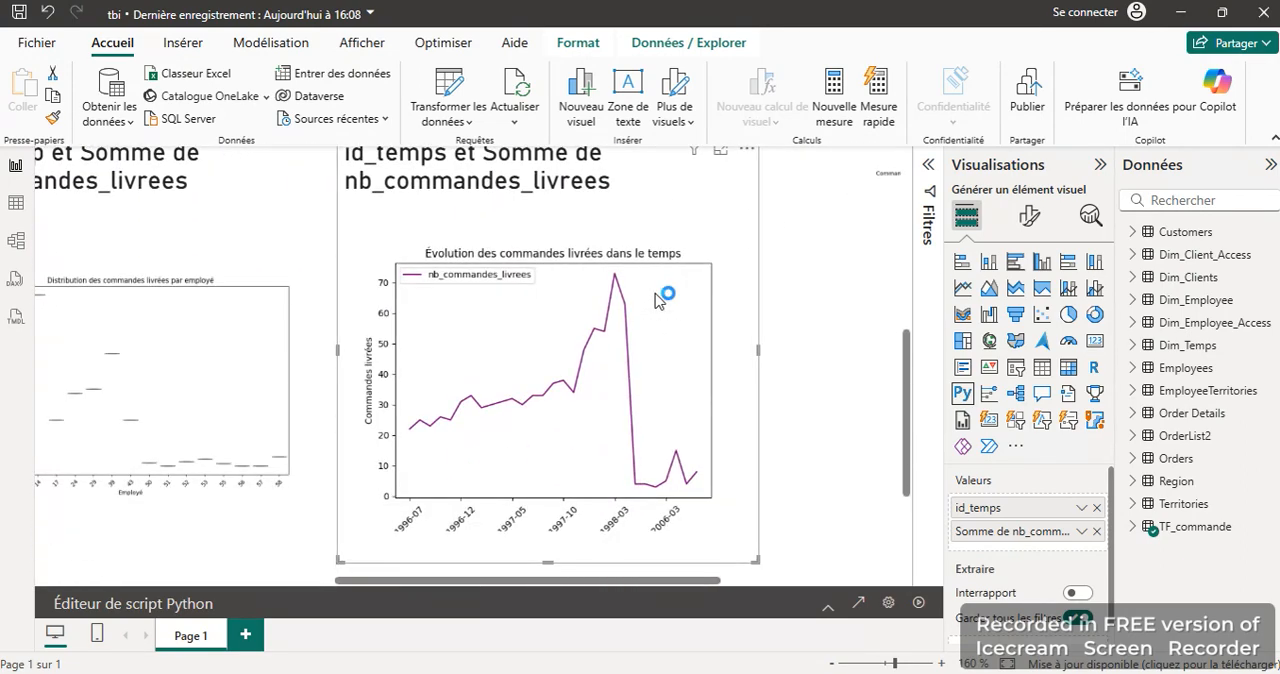
scroll(588, 302, "down", 1)
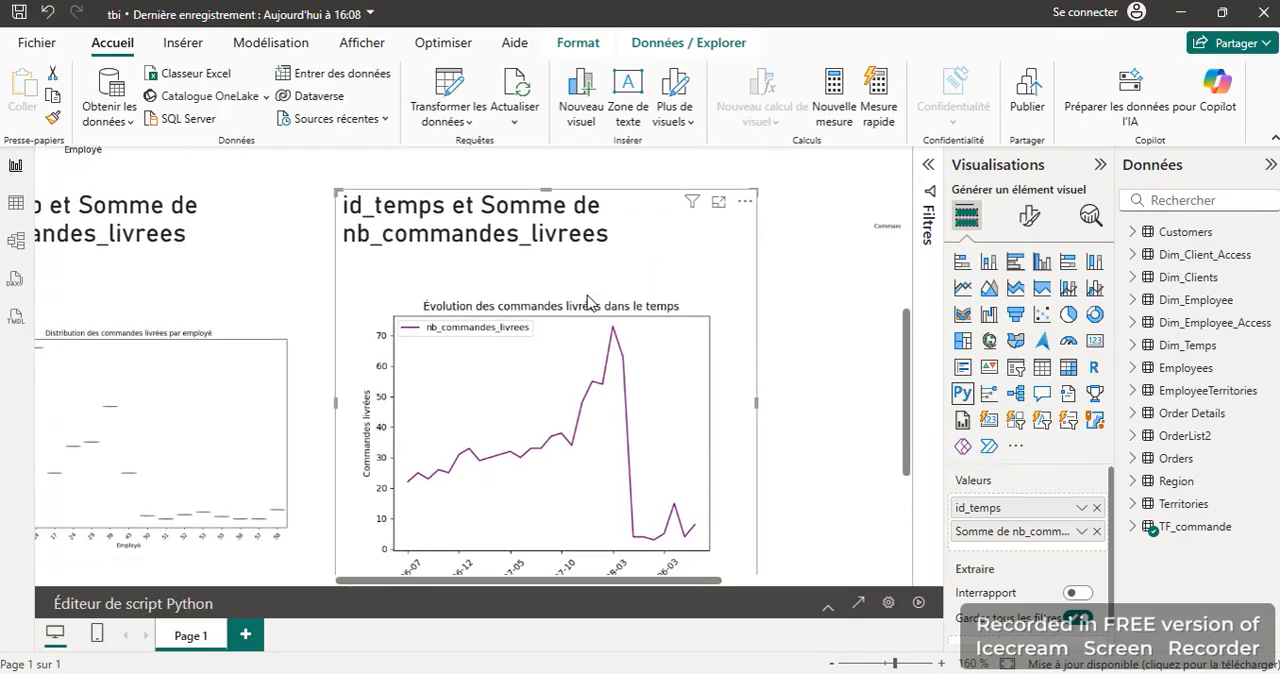
scroll(588, 302, "down", 1)
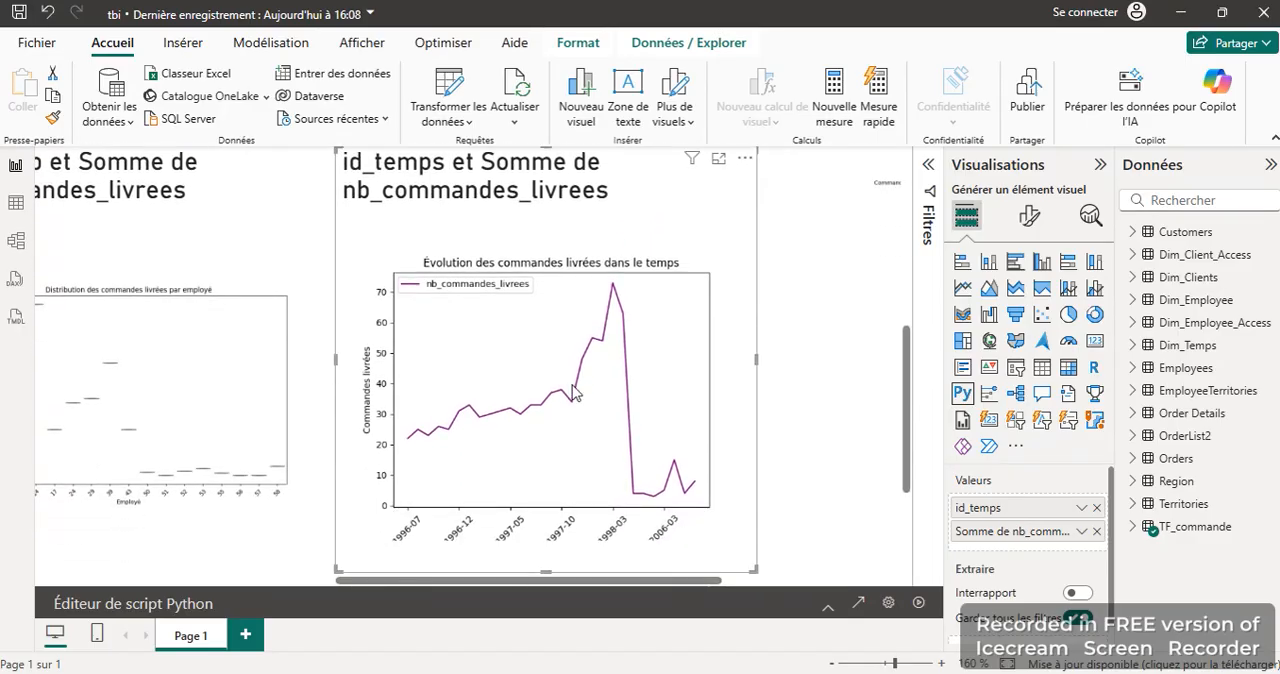
Step: Examine the delivered orders distribution, the delivered versus undelivered scatter plot and the stacked orders chart per employee
scroll(575, 391, "left", 5)
scroll(575, 391, "down", 2)
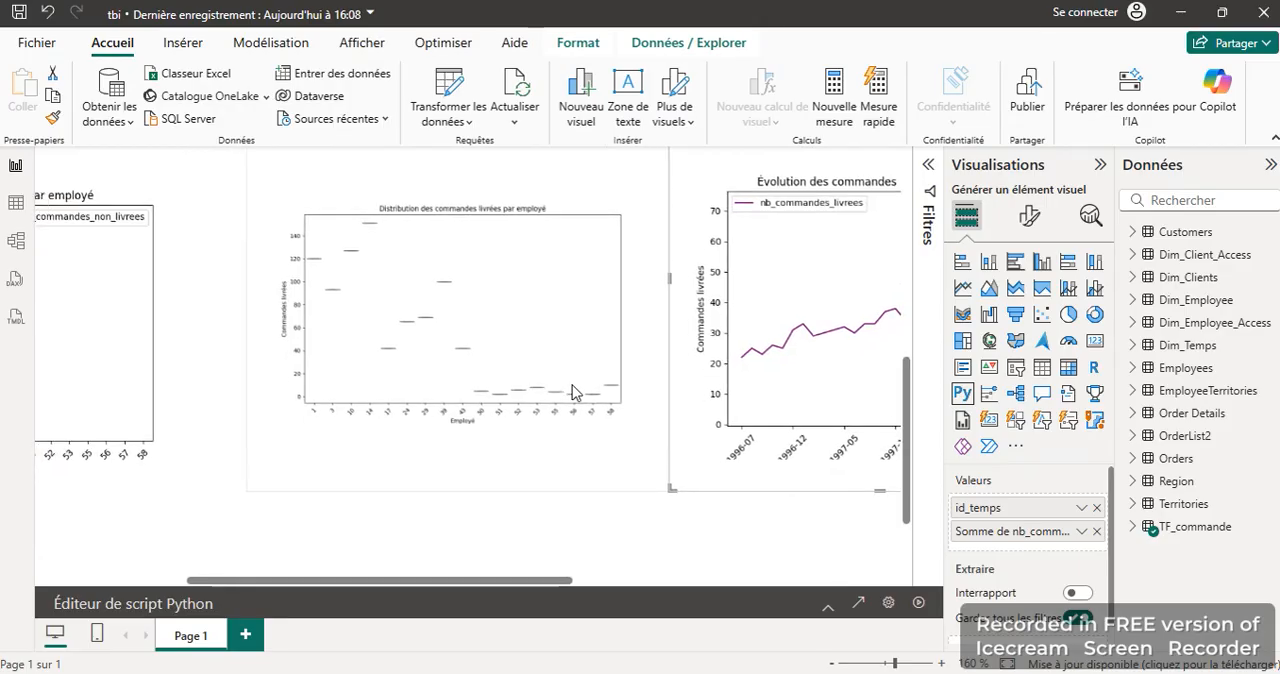
scroll(434, 348, "up", 4)
scroll(434, 348, "left", 1)
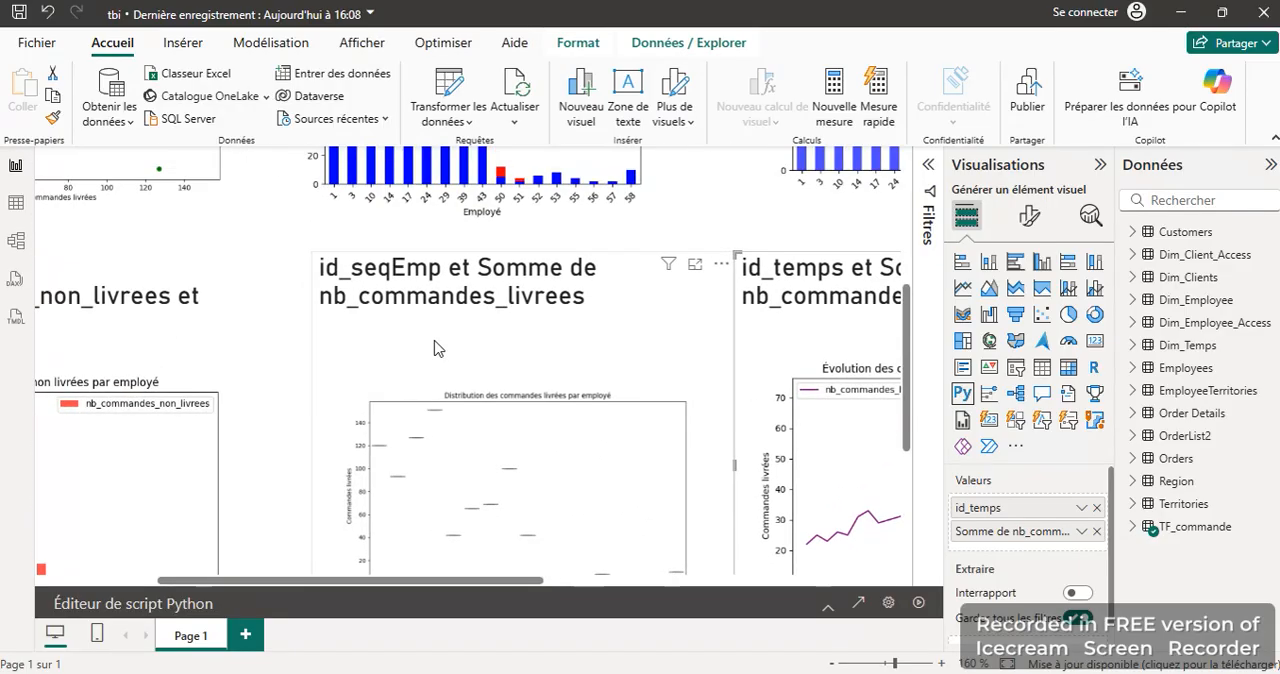
scroll(434, 348, "left", 3)
scroll(434, 348, "up", 5)
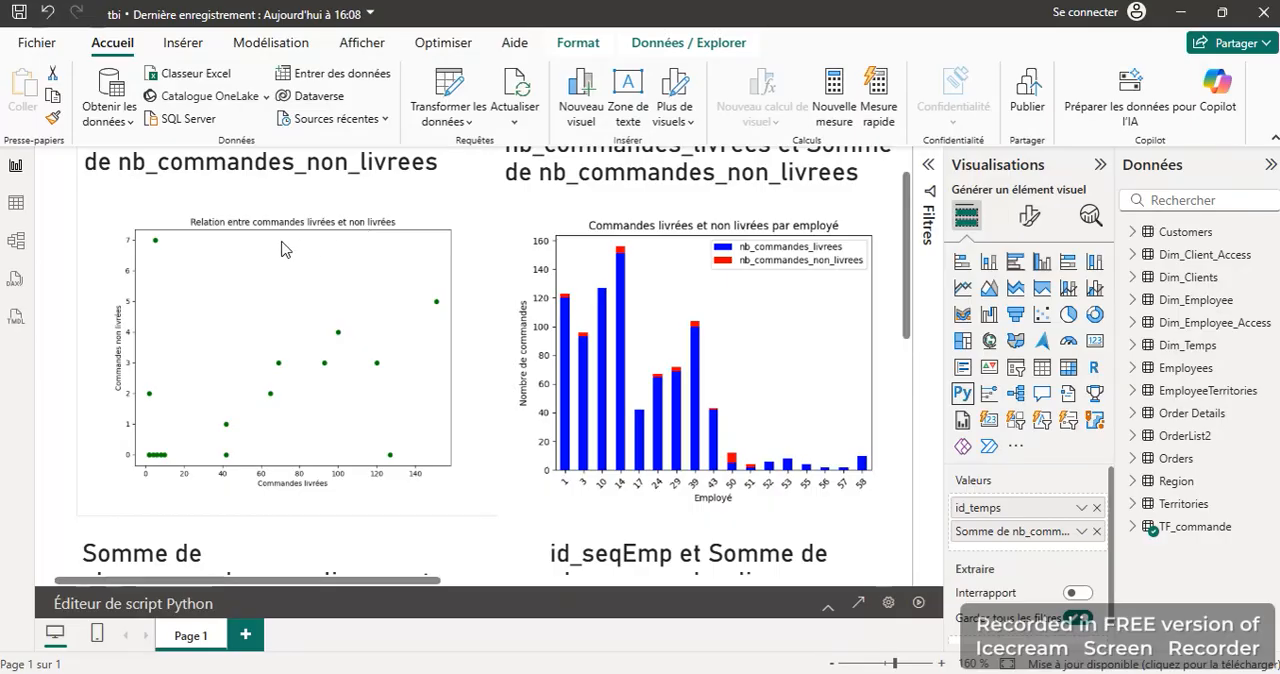
scroll(283, 248, "down", 2)
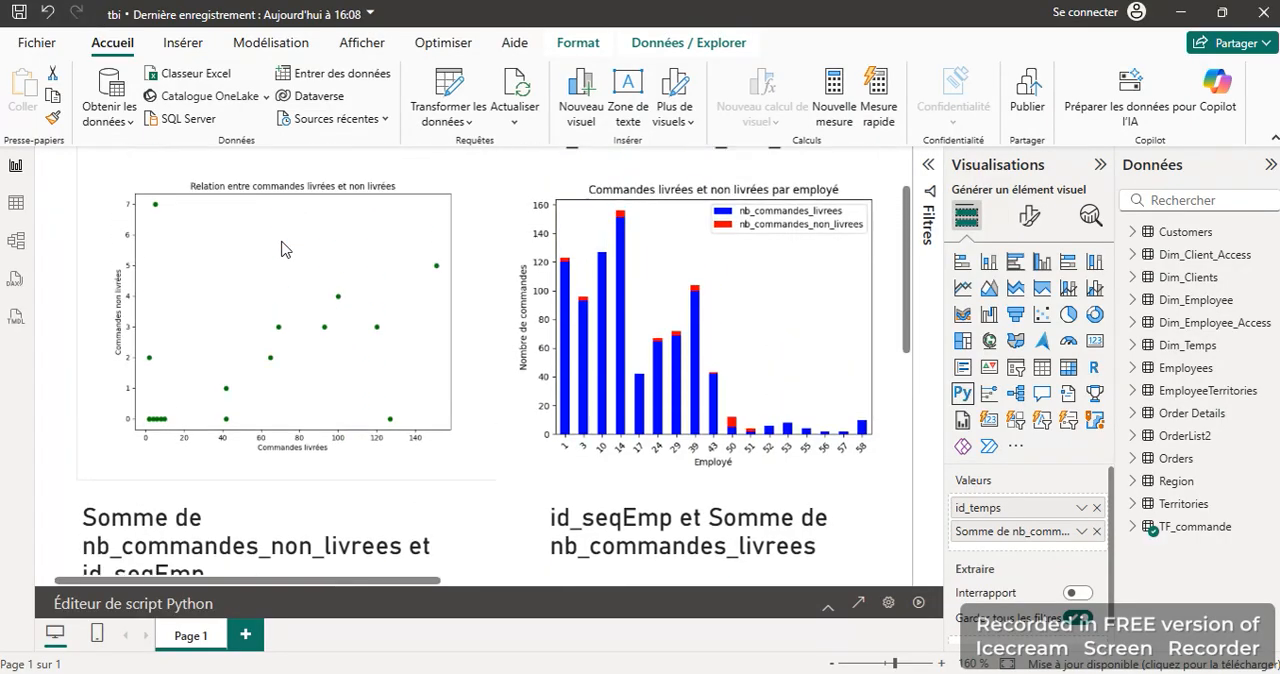
Step: Review all the visuals on Page 1 together, including the pie chart of delivered and undelivered orders
scroll(283, 248, "right", 3)
scroll(283, 248, "down", 12, "ctrl")
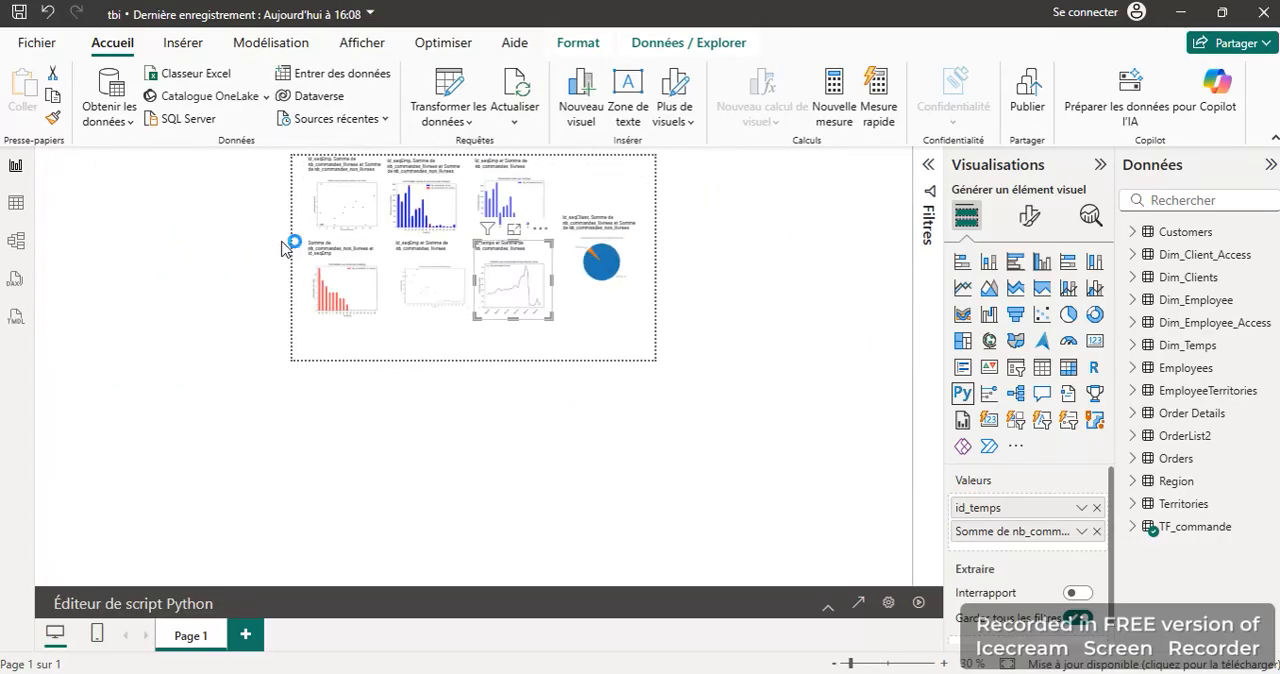
scroll(283, 248, "up", 3, "ctrl")
scroll(283, 248, "down", 1)
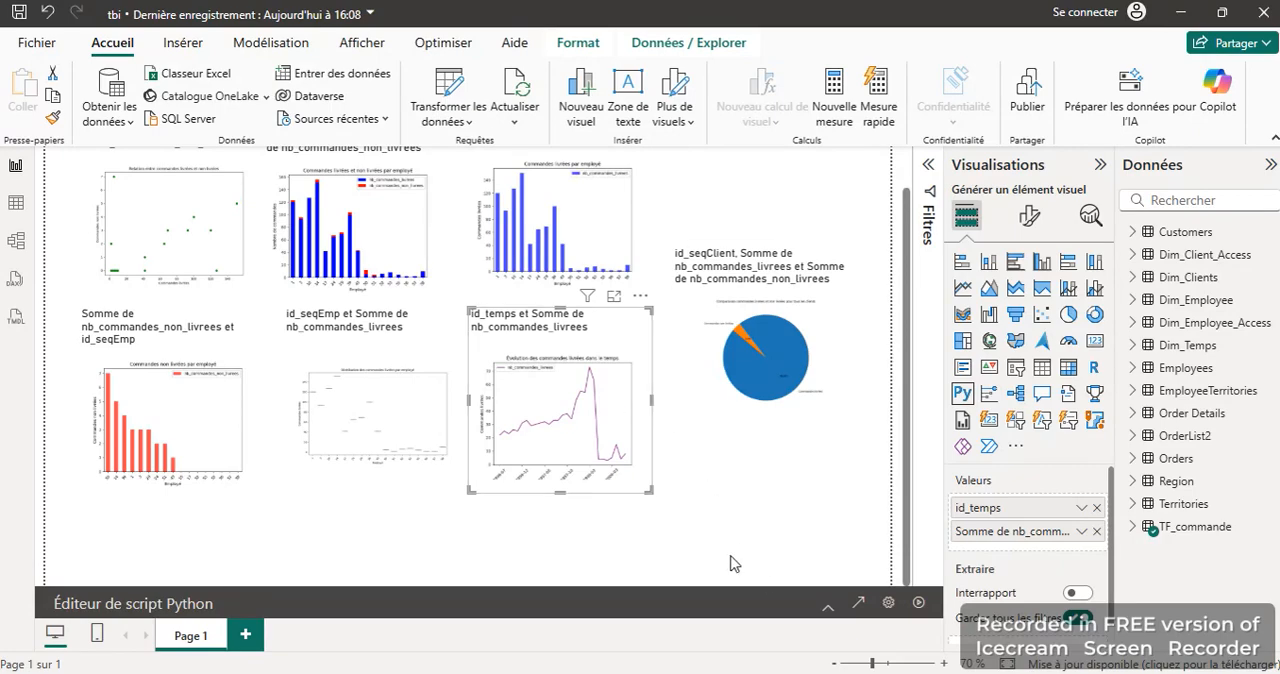
Step: Inspect the Python script behind the line chart of delivered orders over time, and collapse the script editor
left_click(828, 606)
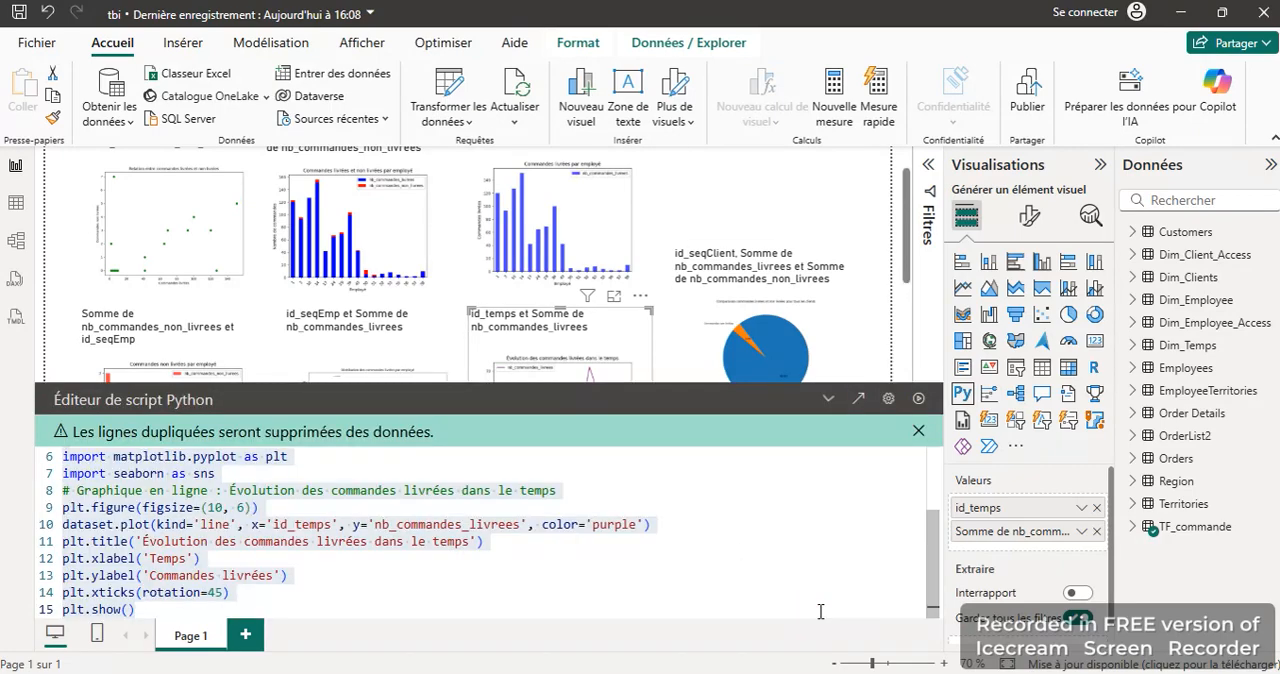
left_click(494, 524)
key("ctrl+a")
left_click(534, 567)
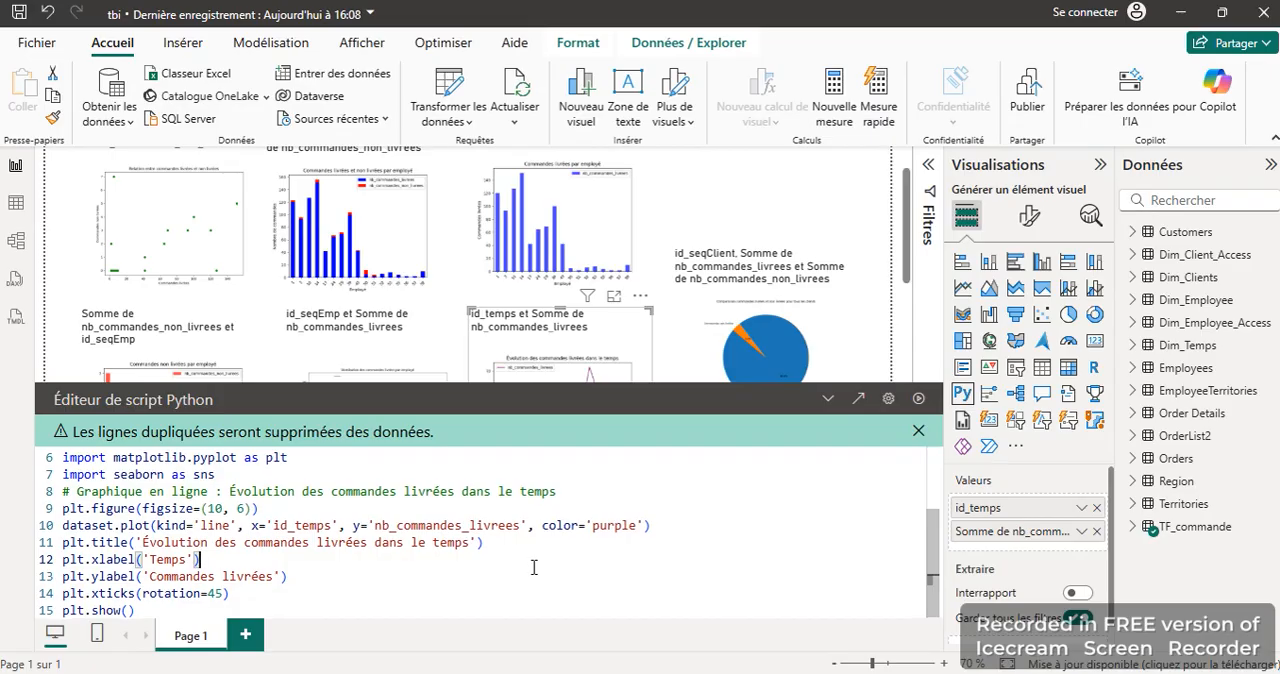
left_click(826, 401)
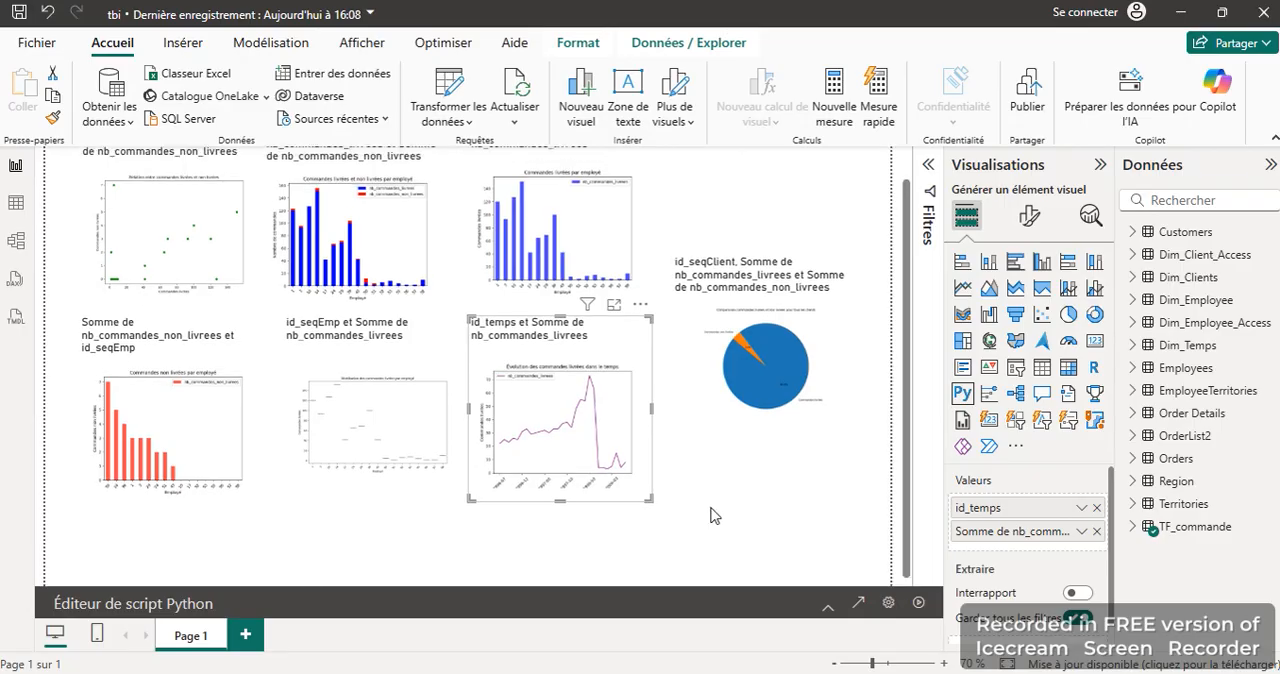
scroll(713, 516, "down", 1)
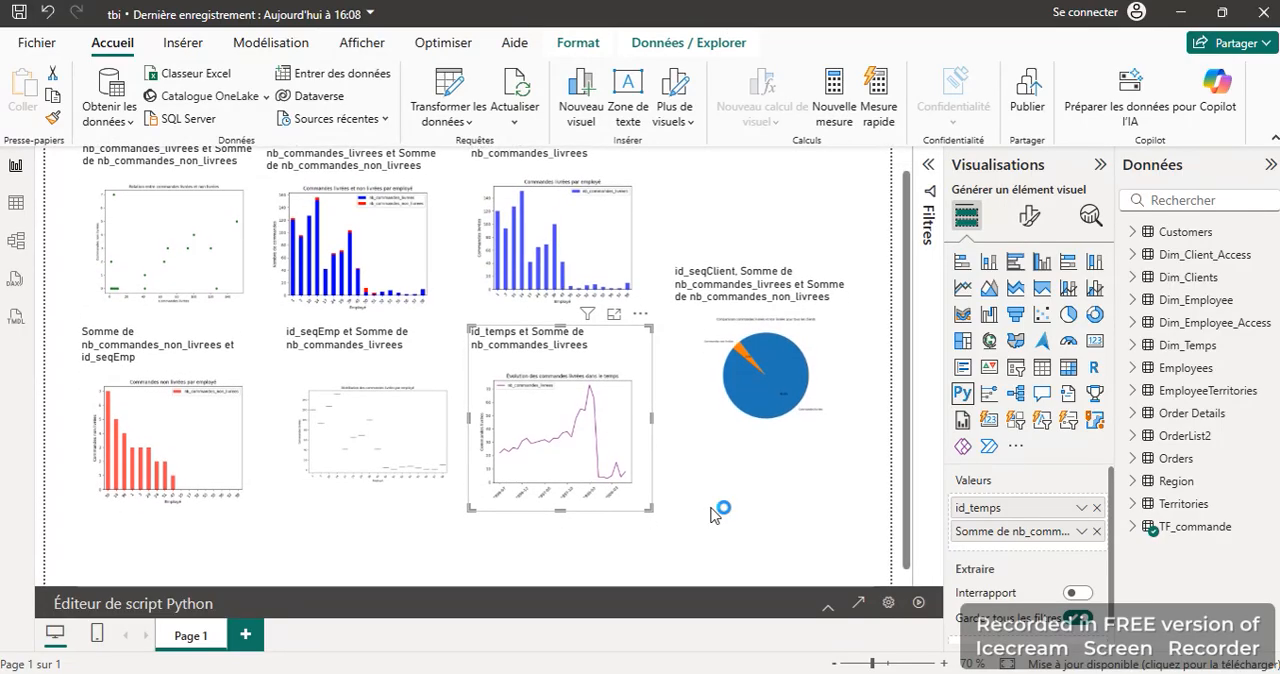